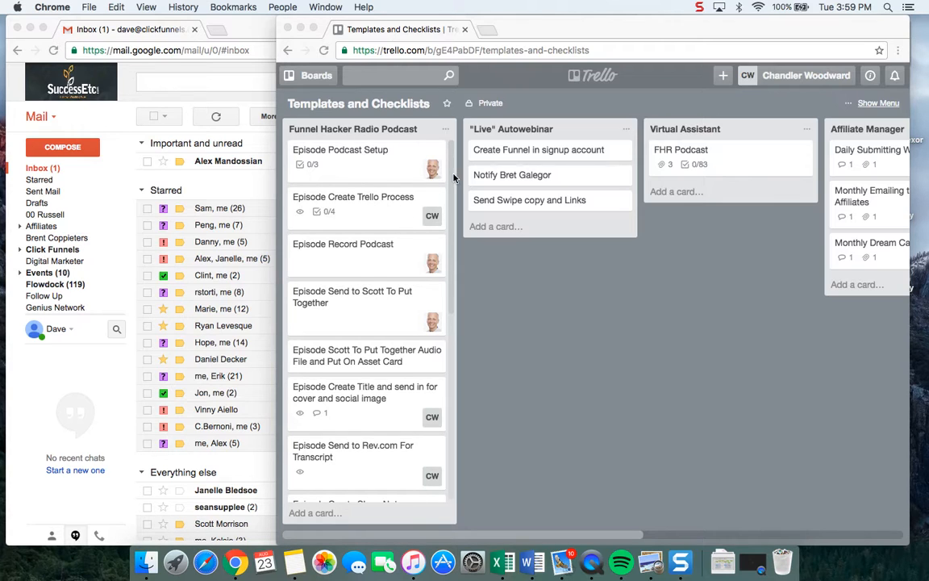
Copy the Funnel Hacker Radio Podcast list, adding "Episode 45" and the guest's full name to the new list's name.
click(401, 193)
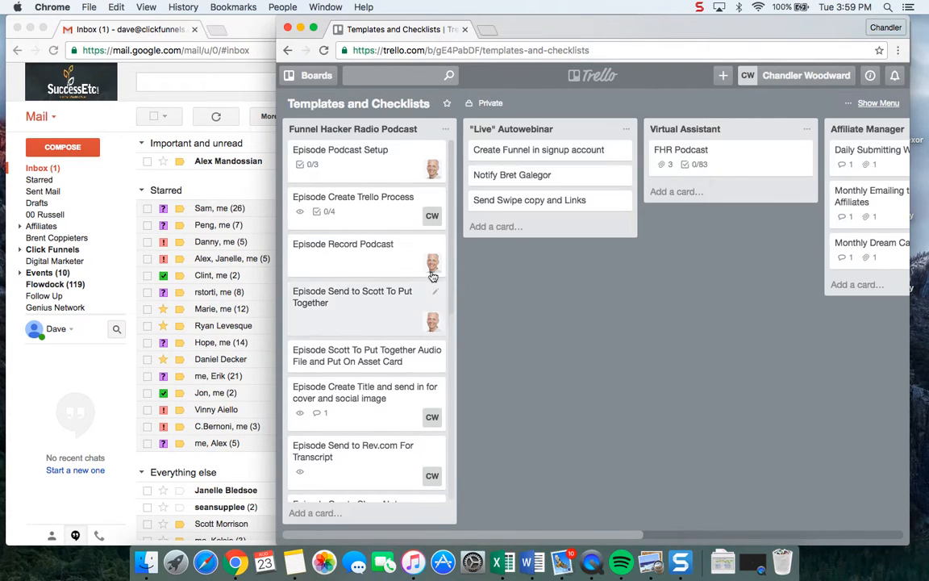
click(445, 131)
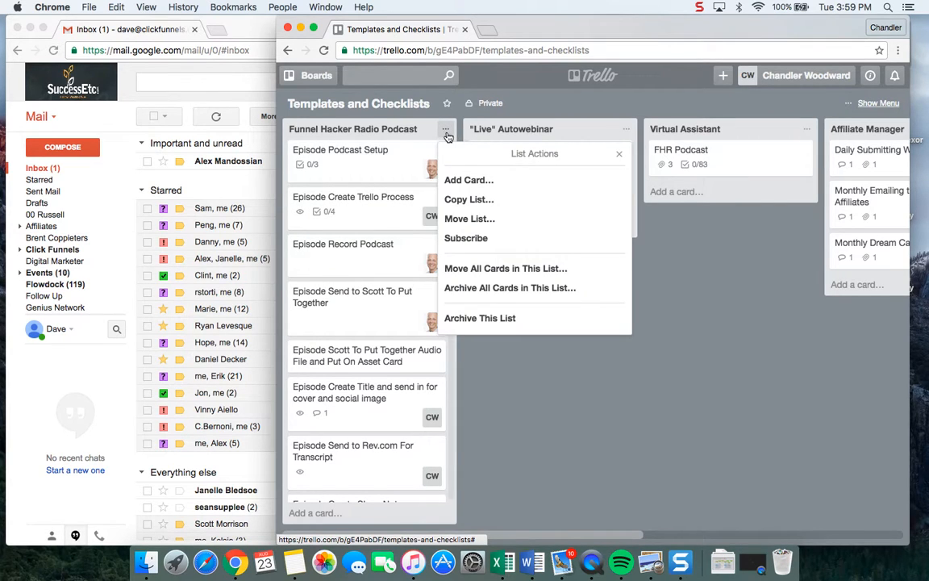
click(491, 200)
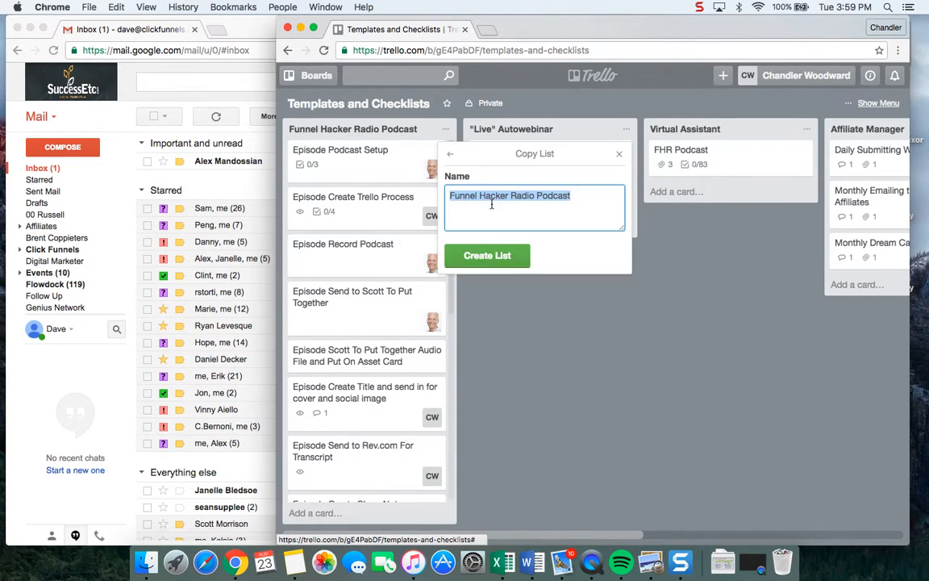
click(577, 200)
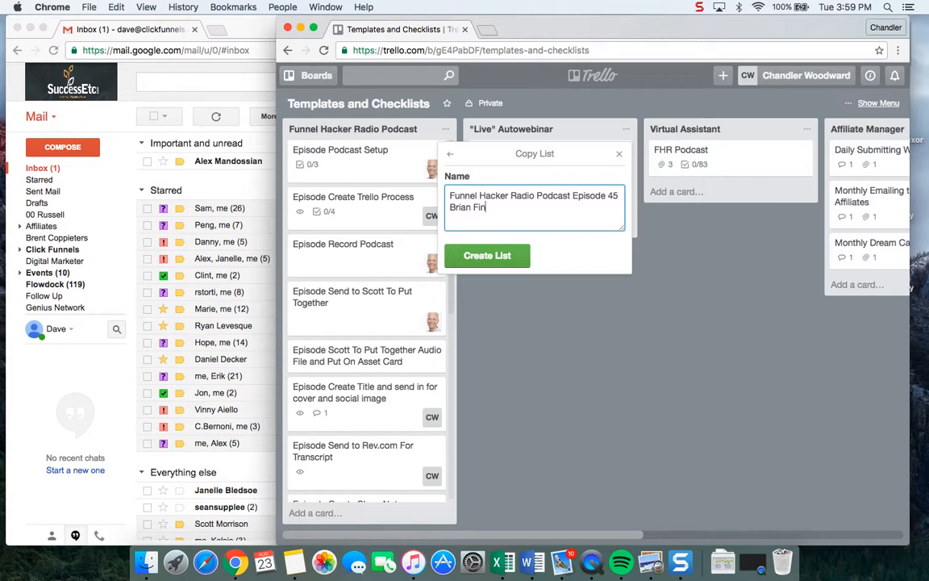
click(486, 255)
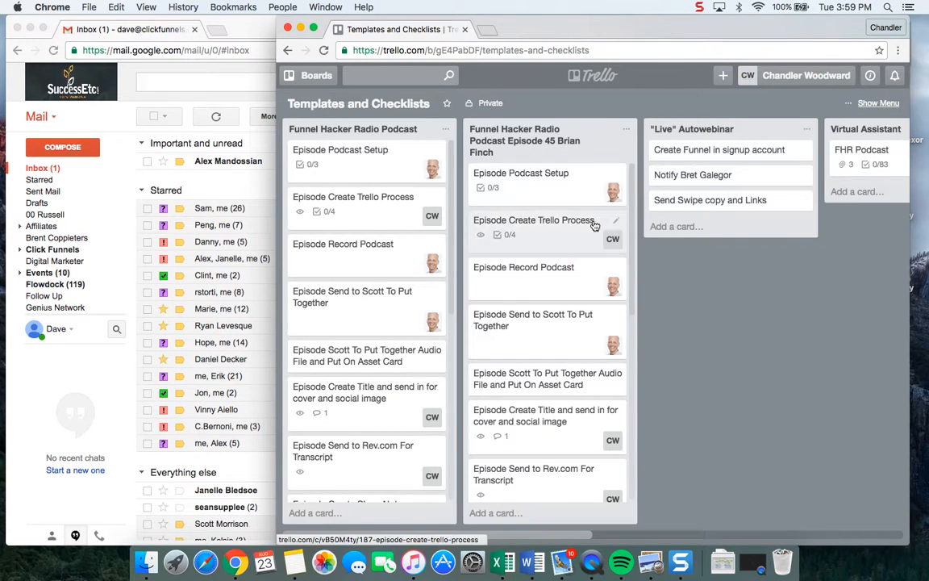
Move the copied episode 45 list to position 1 of the Funnel Hacker Radio Podcast board and open that board.
click(626, 129)
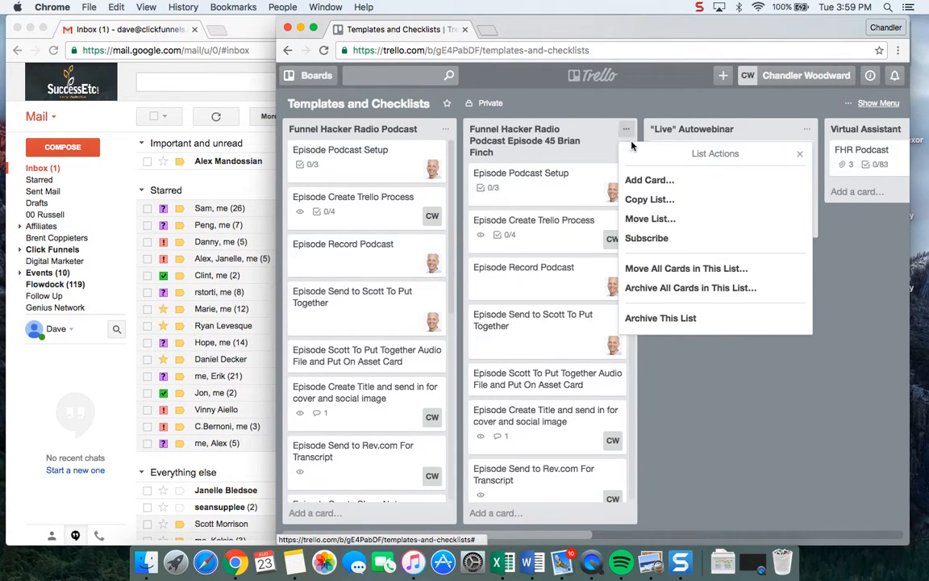
click(669, 226)
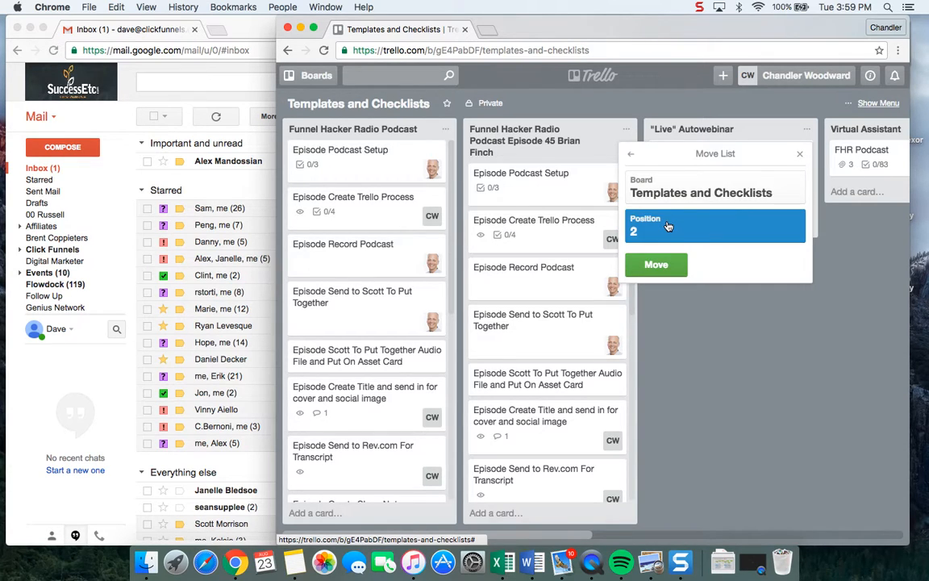
click(695, 198)
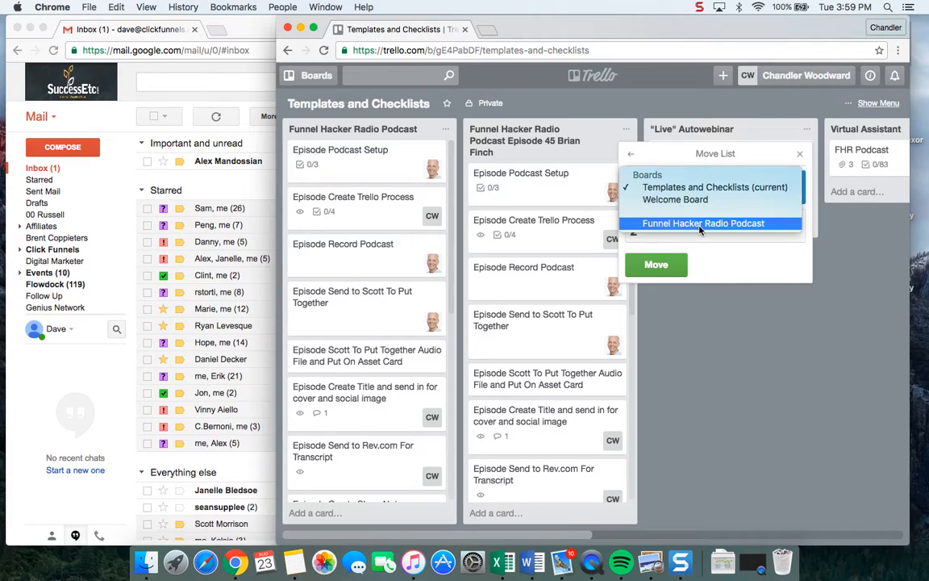
click(700, 225)
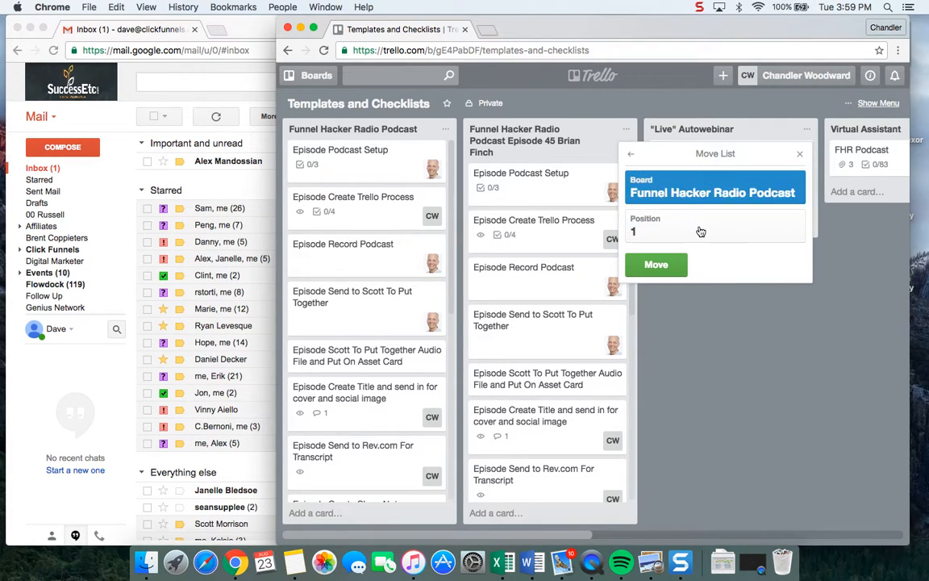
click(655, 265)
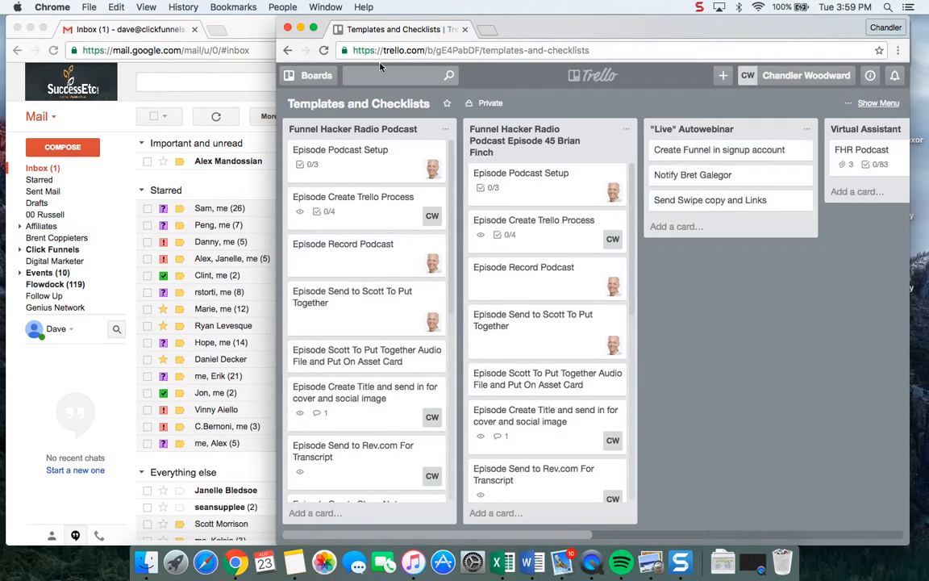
click(313, 78)
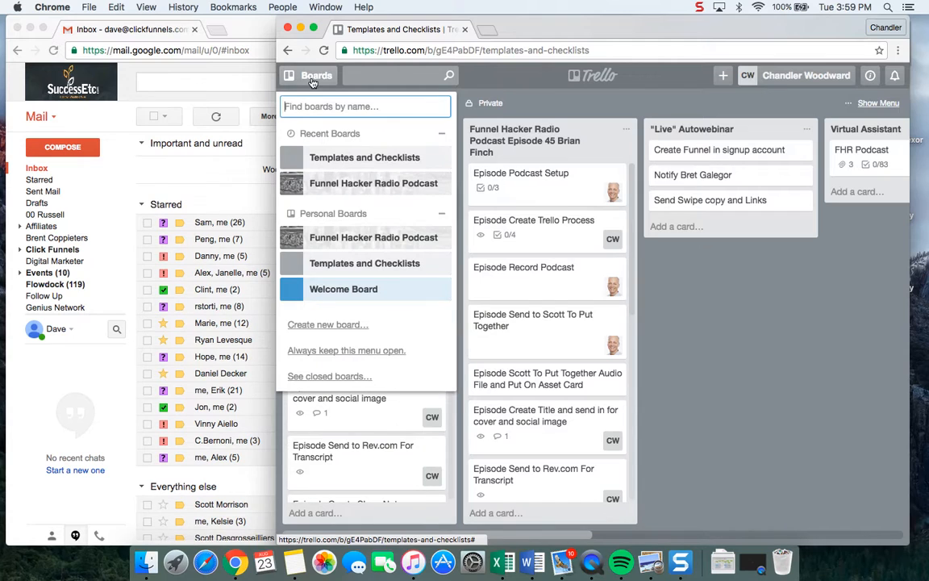
click(384, 185)
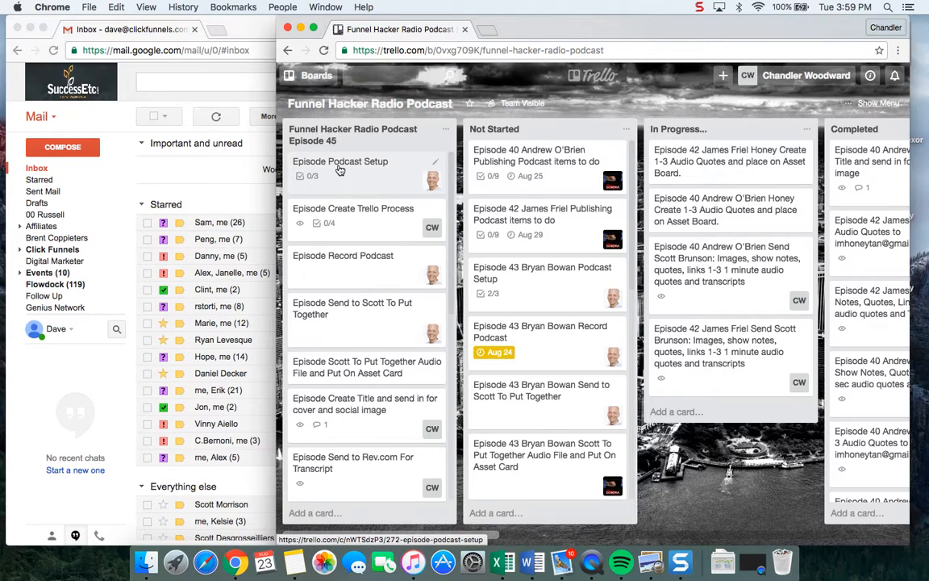
Insert "45" and the guest's full name after "Episode" in the Podcast Setup card's title, and copy the inserted text.
click(339, 170)
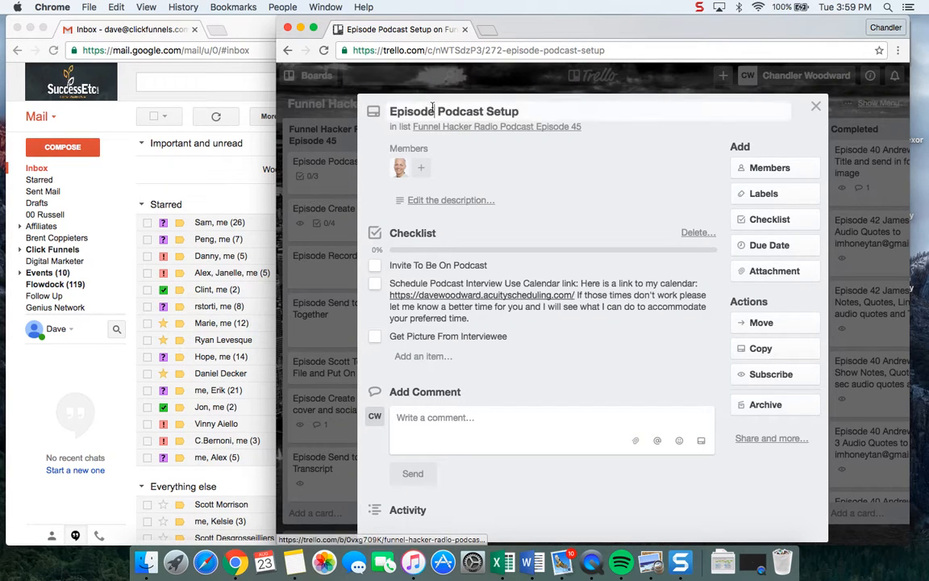
click(308, 170)
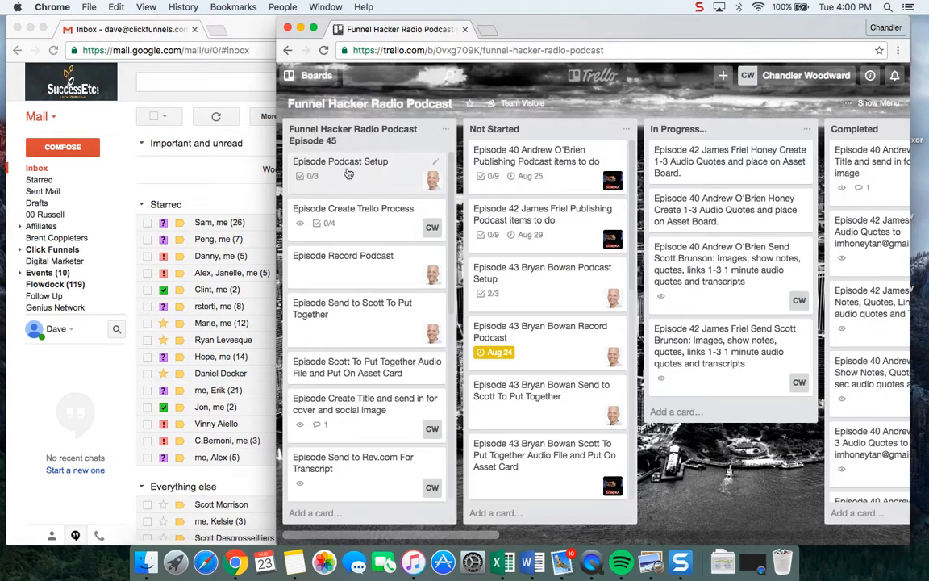
click(352, 179)
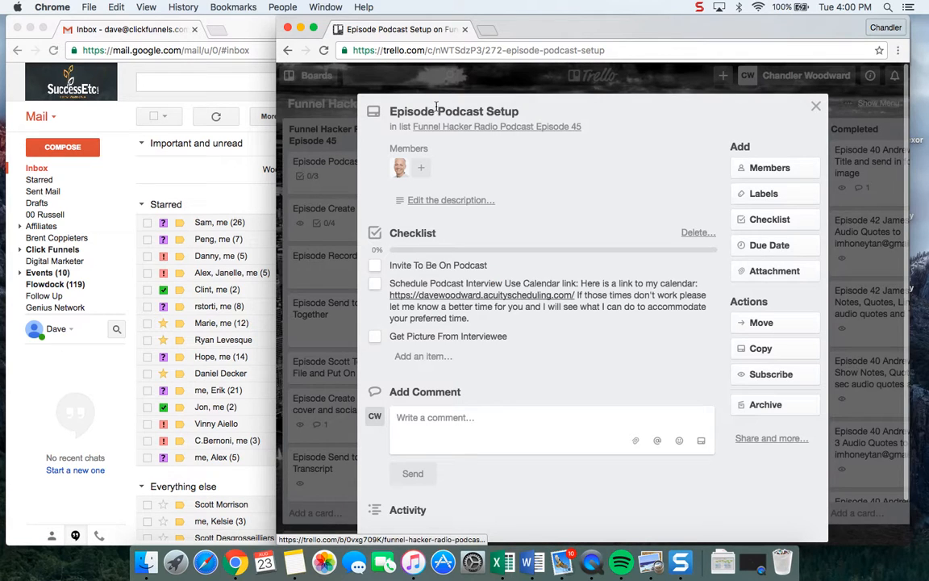
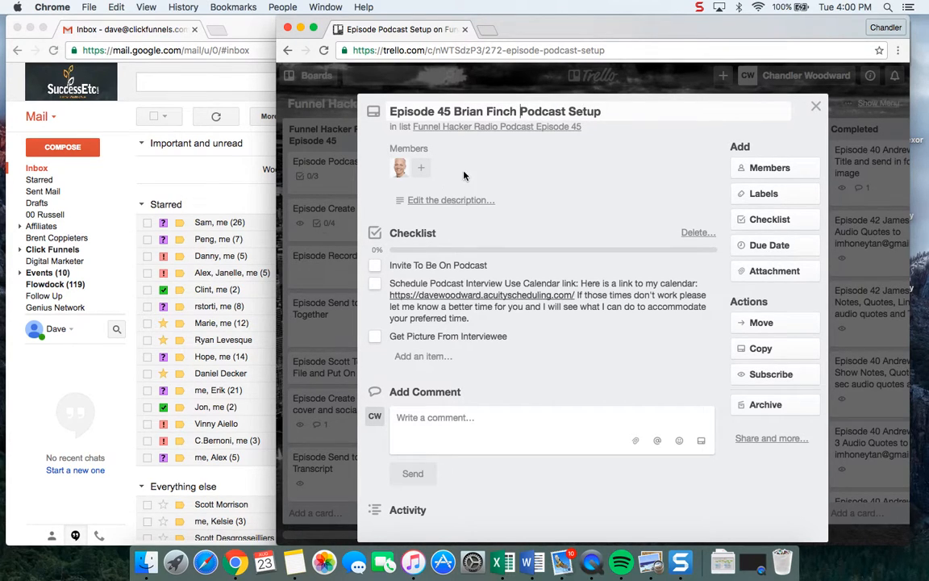
drag(517, 110, 453, 111)
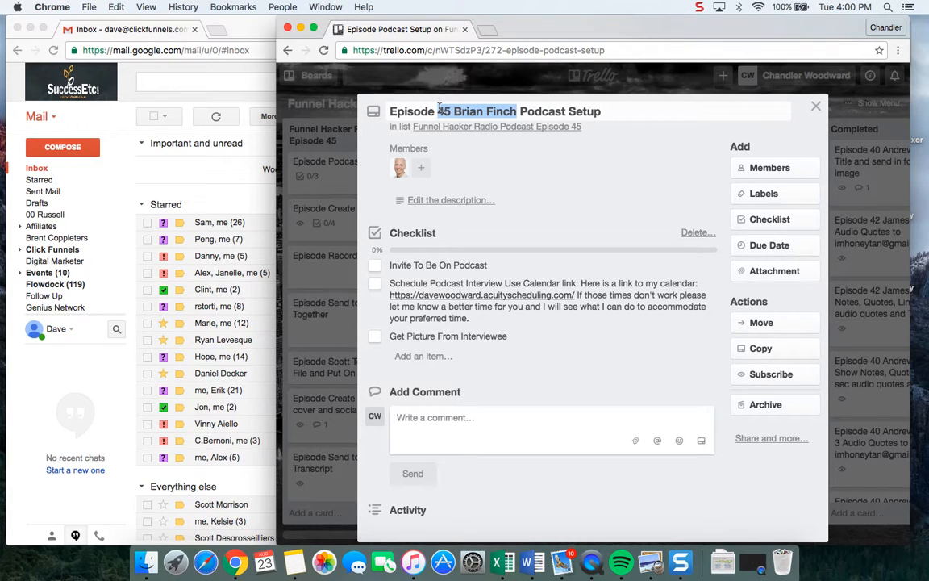
click(315, 242)
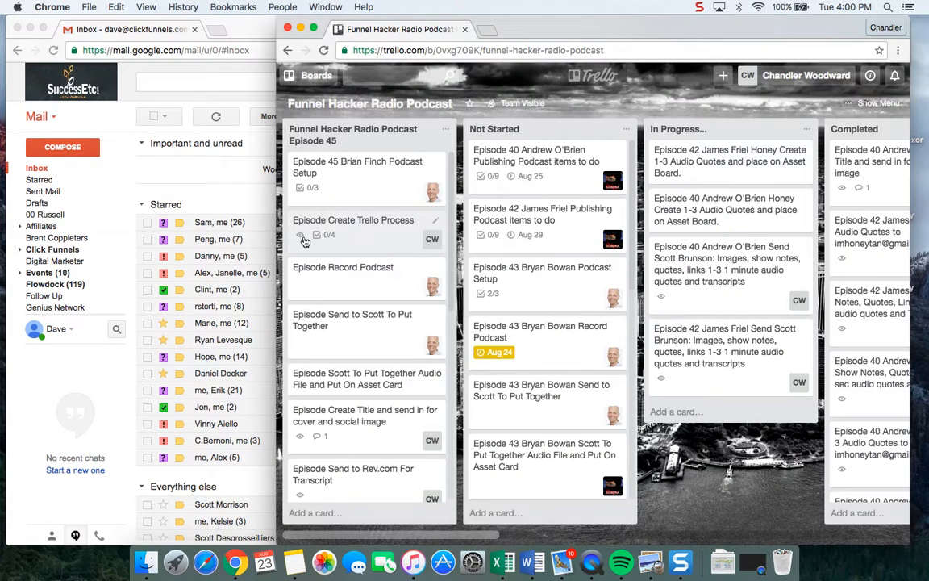
Insert "45" and the guest's full name after "Episode" in the title of the Create Trello Process card.
click(339, 235)
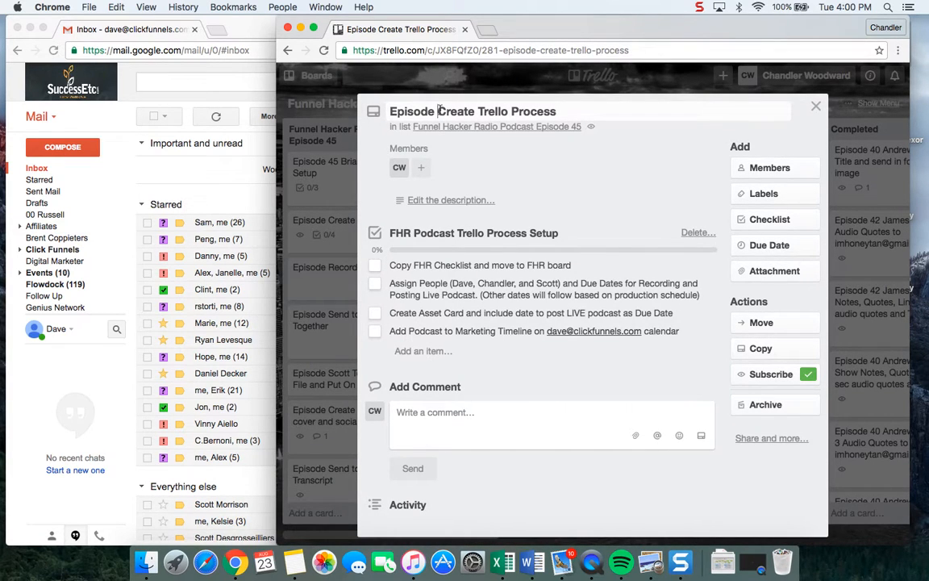
click(340, 176)
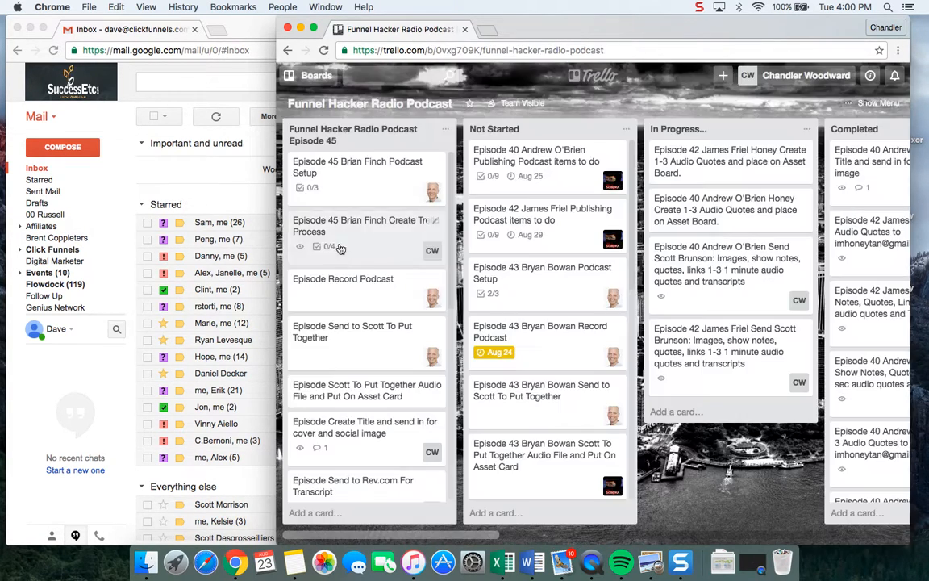
Add the copied episode number 45 and guest name after "Episode" in the Record Podcast card's title.
click(329, 277)
click(438, 112)
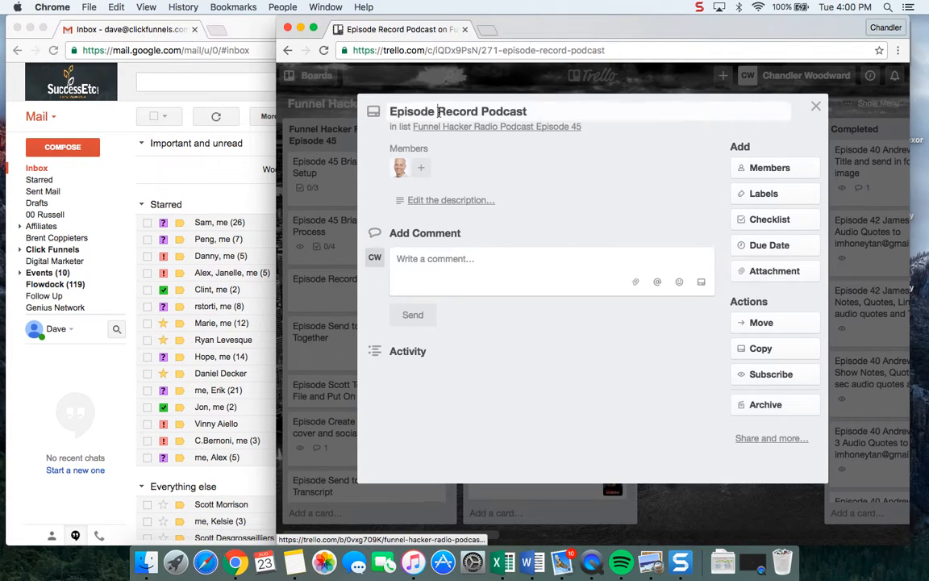
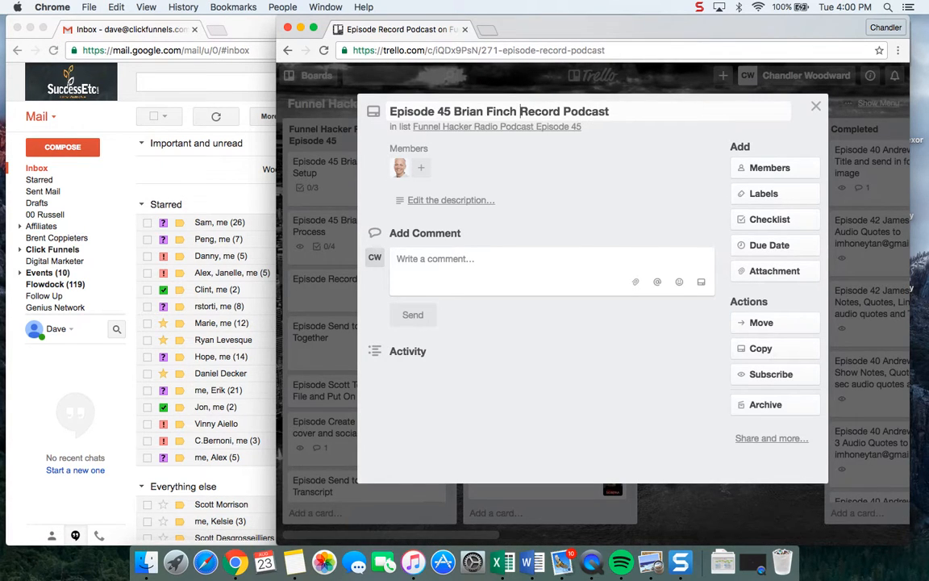
click(339, 193)
Mark "Copy FHR Checklist and move to FHR board" as complete in the Create Trello Process card's checklist.
scroll(343, 375, down, 6)
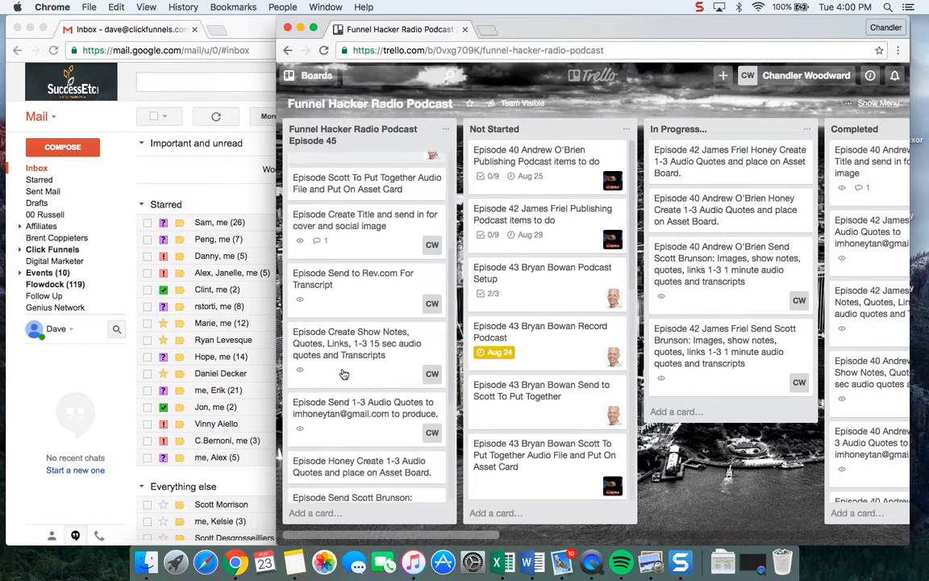
scroll(343, 375, up, 8)
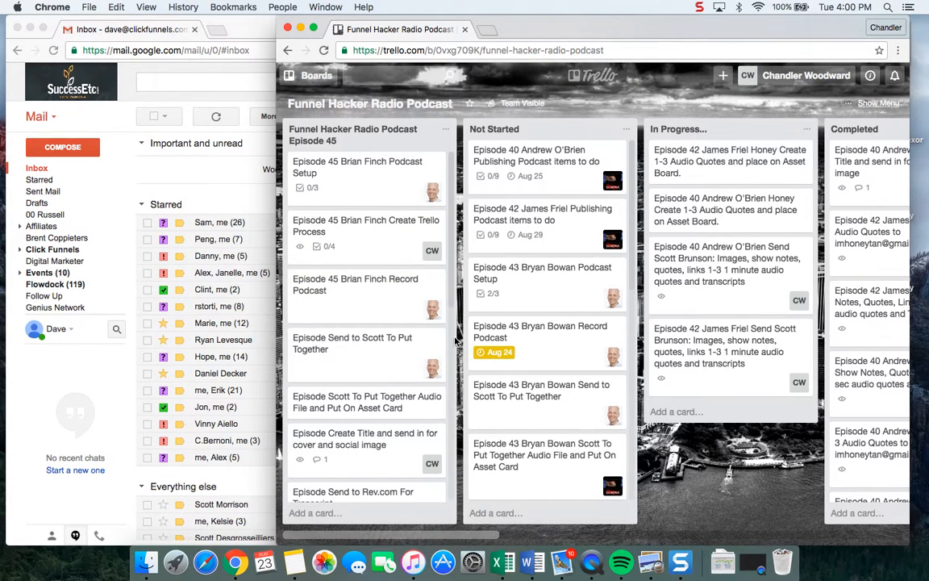
click(367, 242)
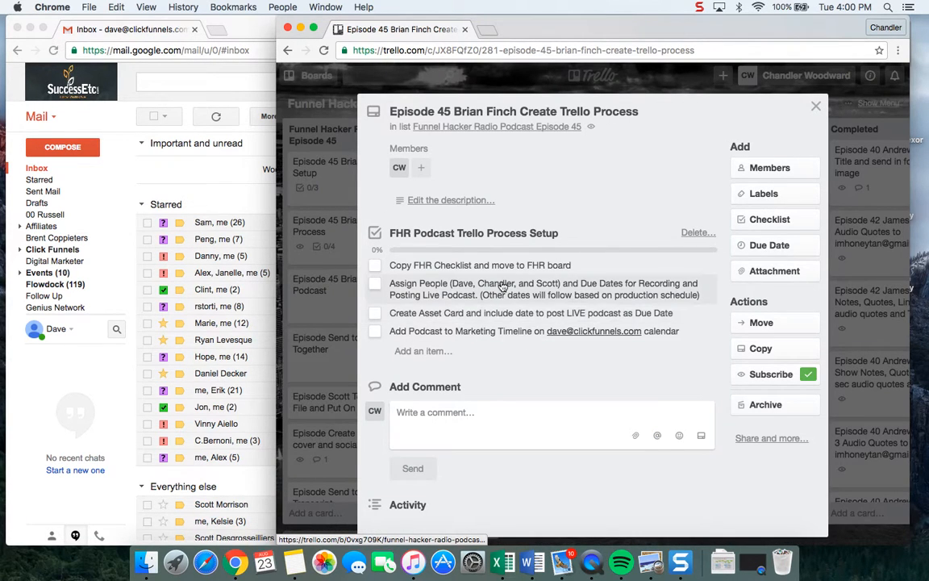
scroll(423, 274, down, 1)
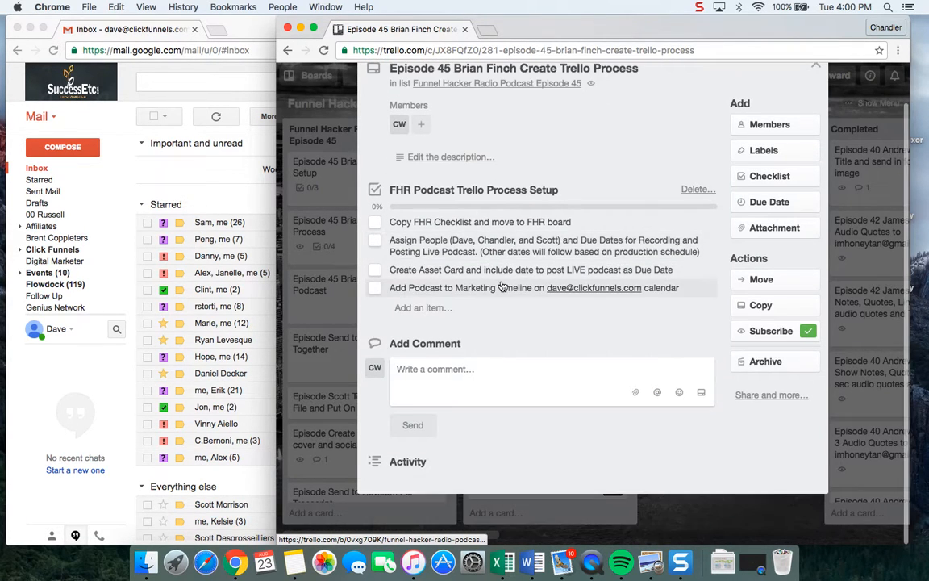
click(374, 224)
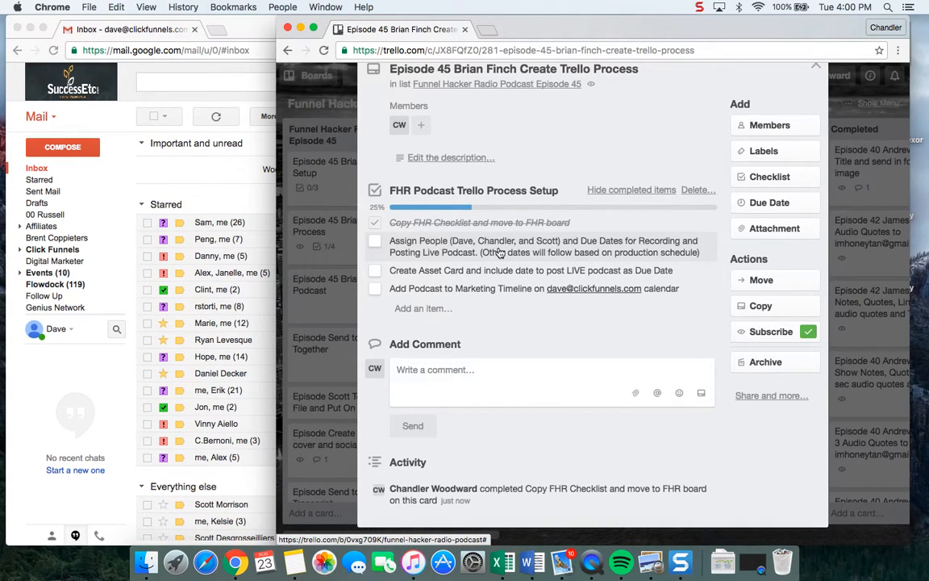
click(294, 249)
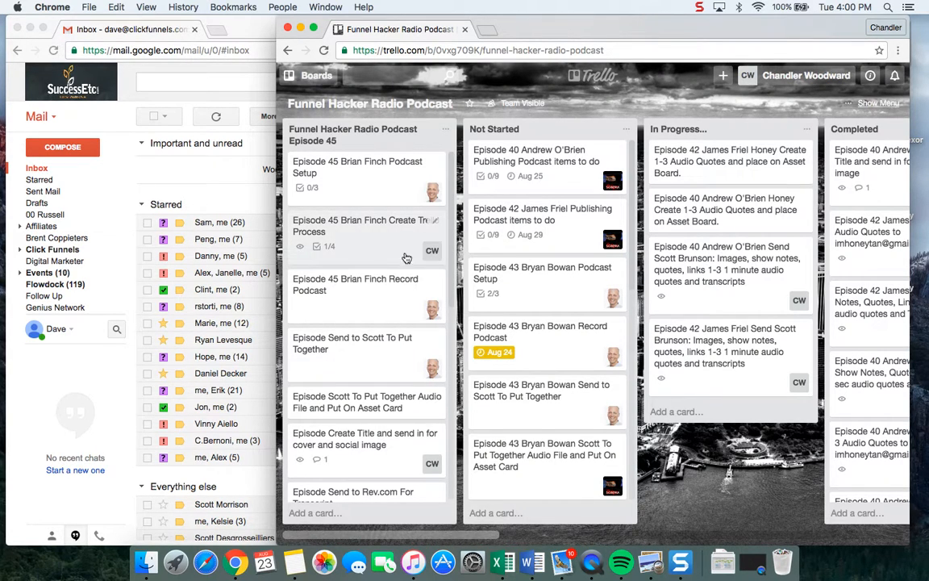
Assign the team member named in its title to the episode 45 card for putting together the audio file and putting it on the asset card.
scroll(367, 234, down, 2)
scroll(388, 291, down, 8)
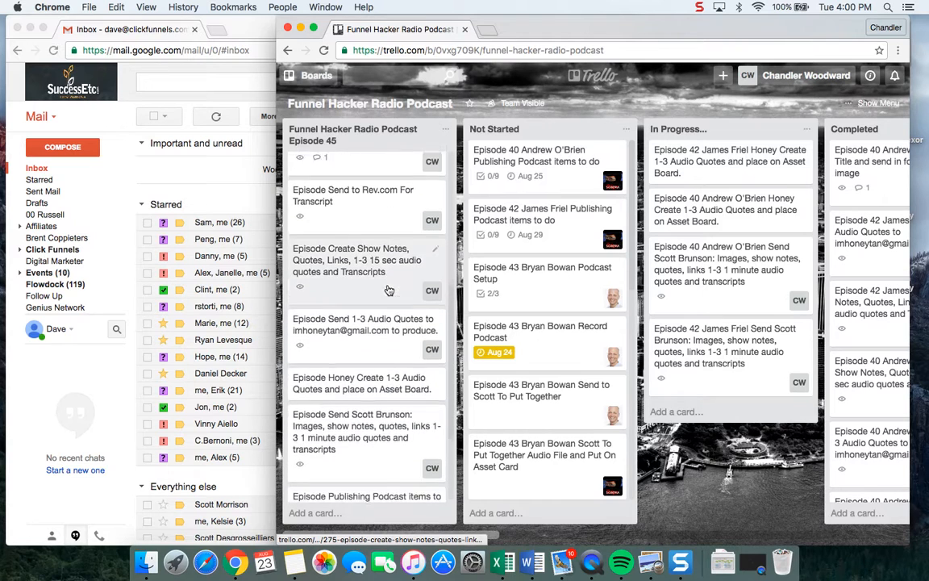
scroll(388, 290, down, 1)
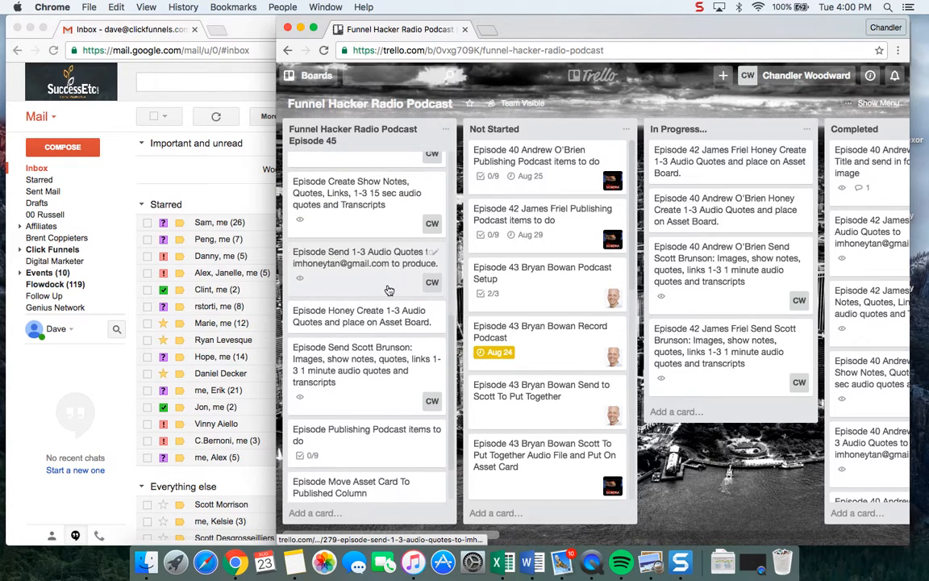
scroll(387, 290, up, 3)
scroll(388, 290, up, 2)
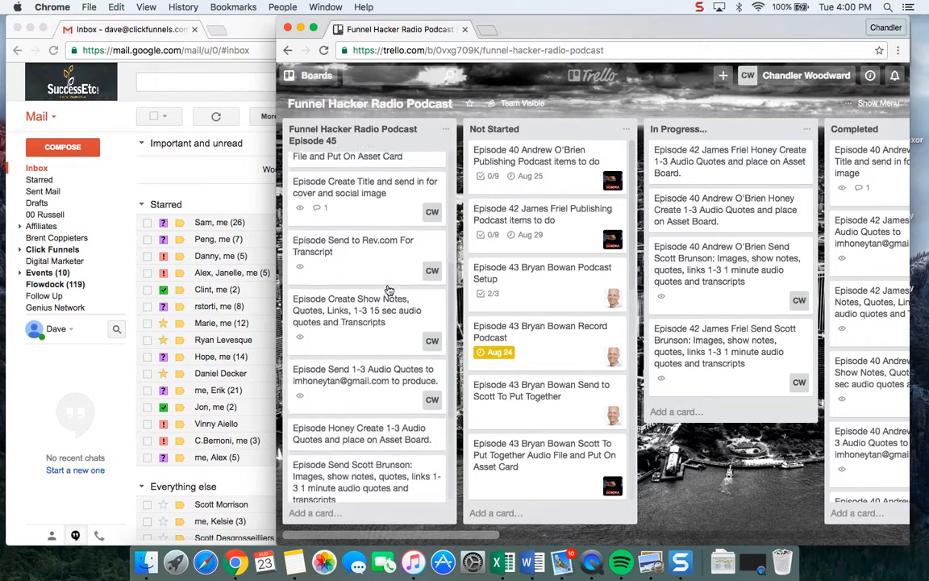
scroll(388, 291, up, 3)
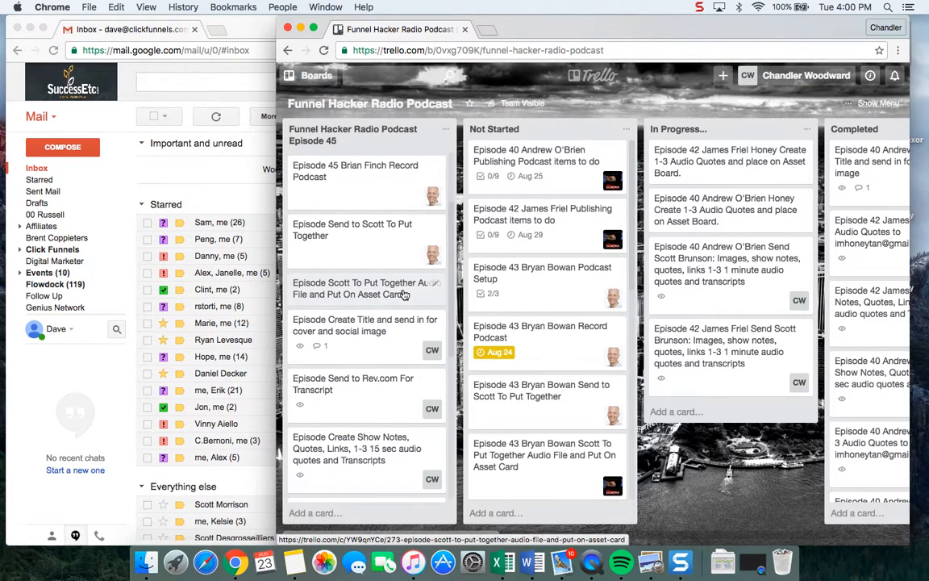
click(405, 295)
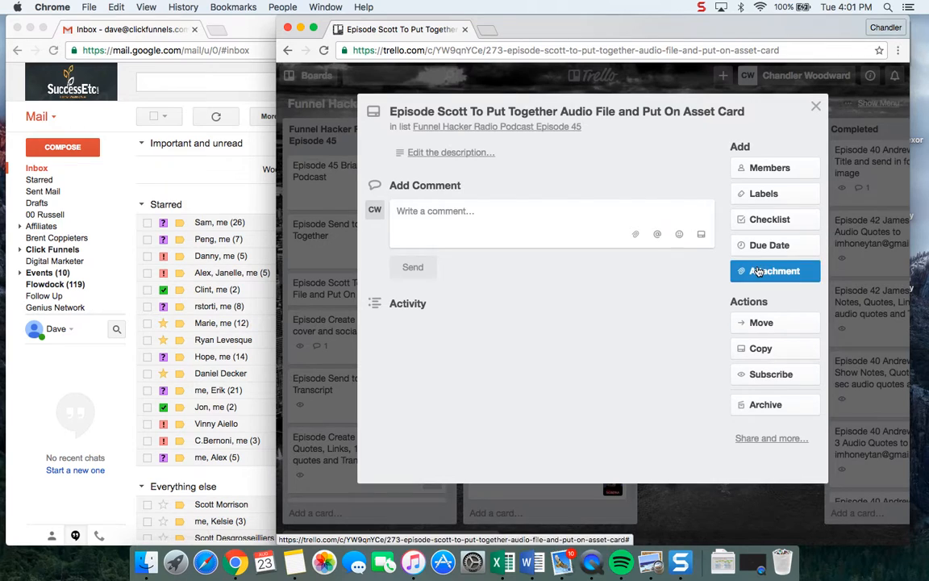
click(773, 169)
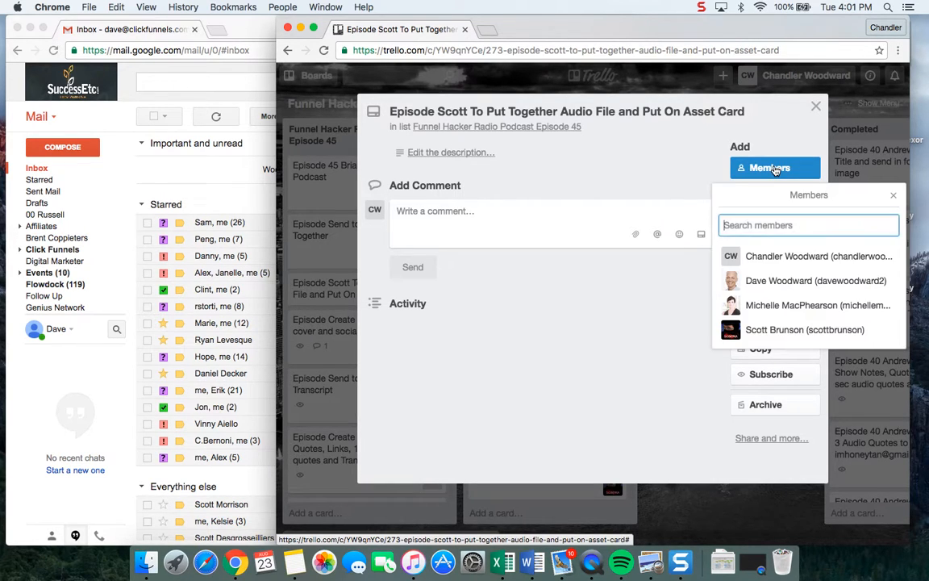
click(807, 331)
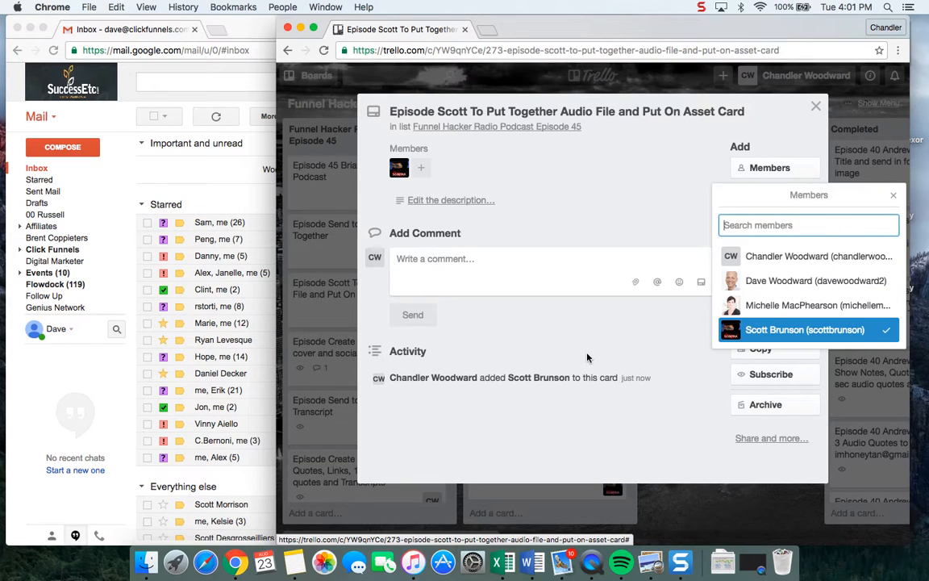
click(326, 328)
click(299, 328)
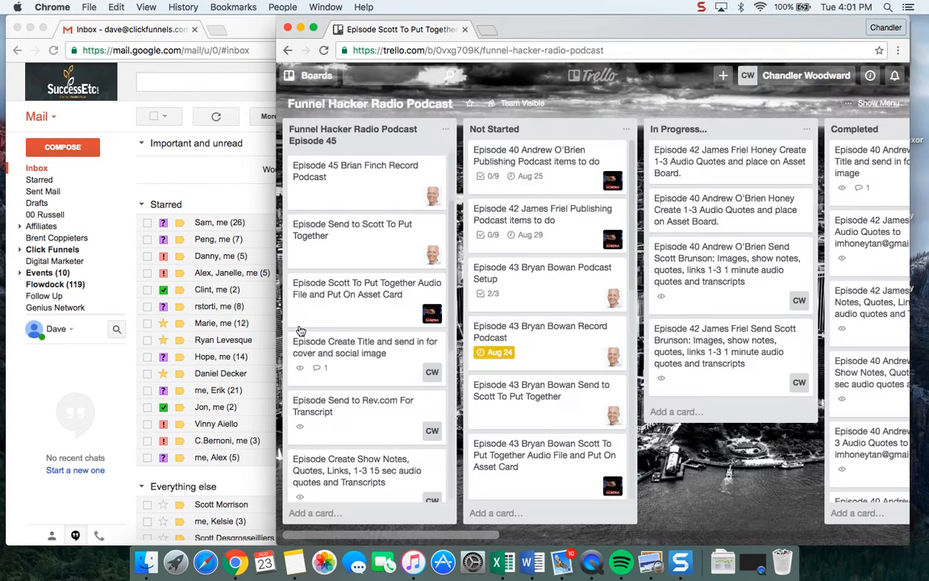
Assign the same audio team member to the "Episode Publishing Podcast items to do" card in the Episode 45 list.
scroll(363, 274, down, 5)
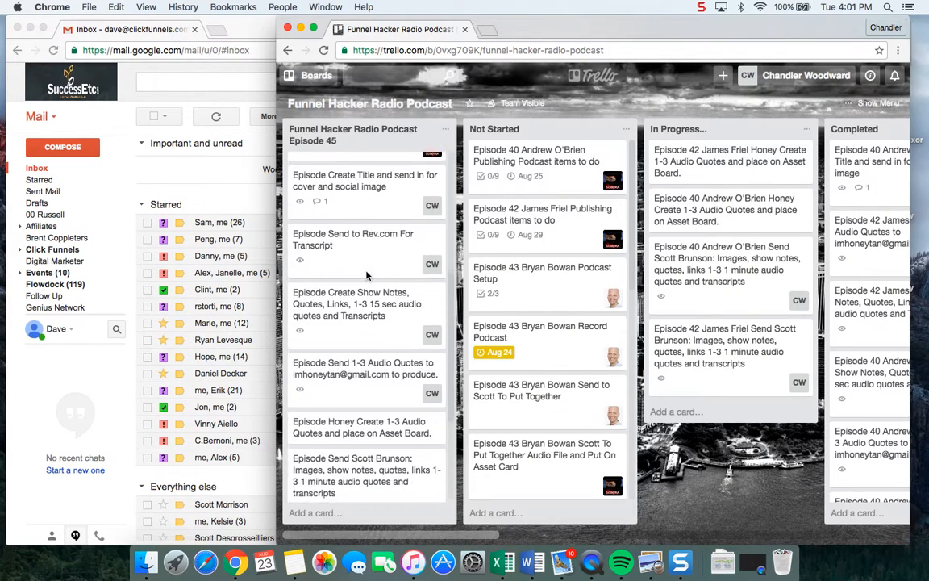
scroll(366, 277, down, 4)
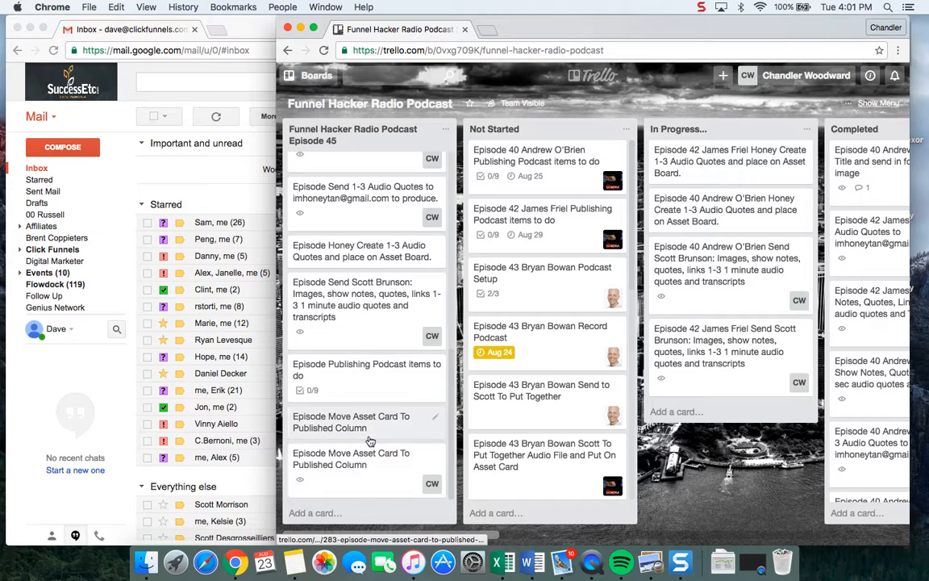
click(390, 388)
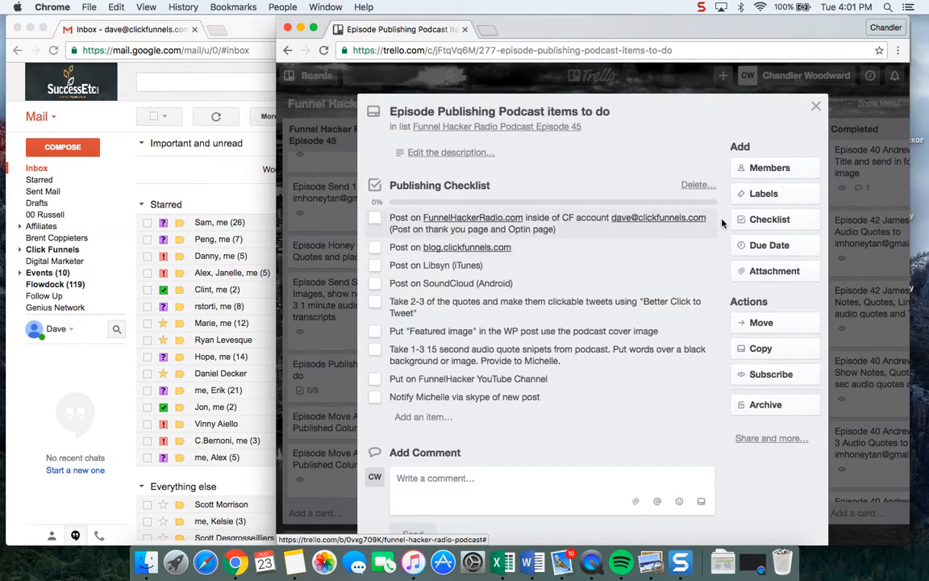
click(763, 168)
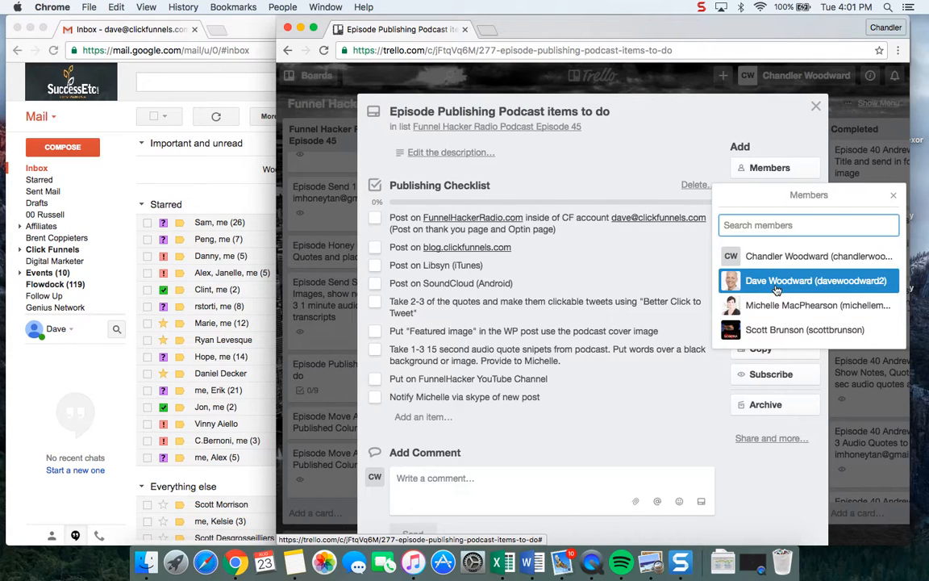
click(778, 331)
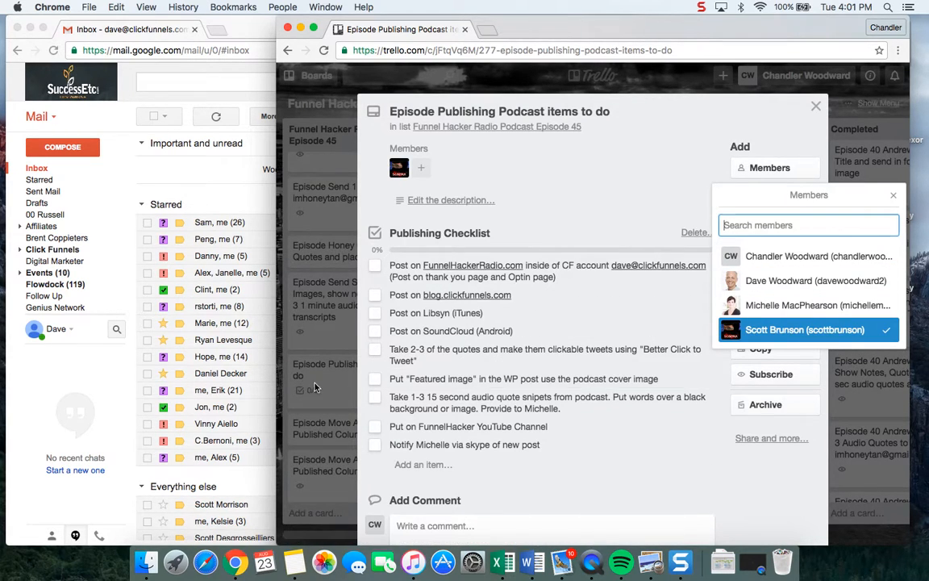
click(284, 344)
click(307, 298)
Mark the checklist item for assigning people and due dates as complete in the episode 45 Create Trello Process card.
scroll(352, 274, up, 10)
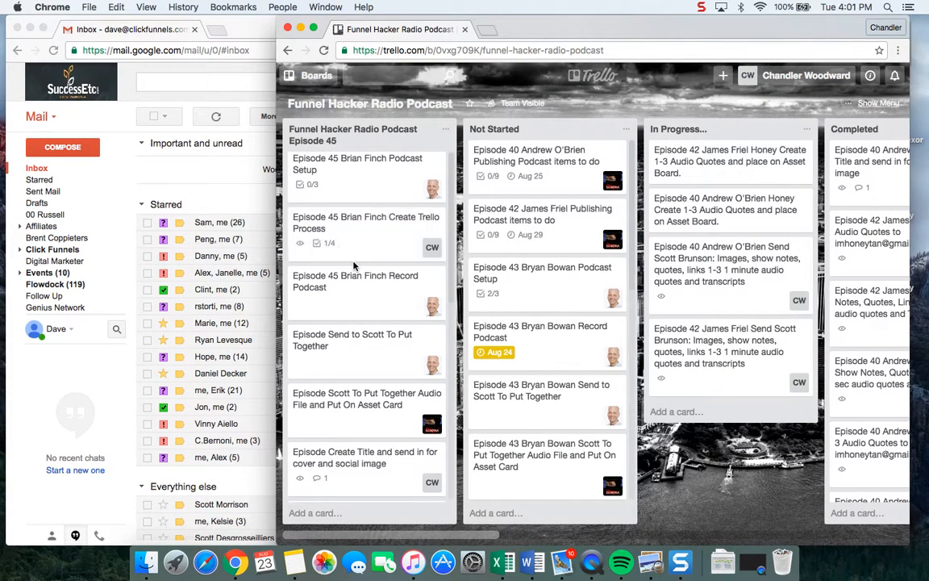
click(377, 246)
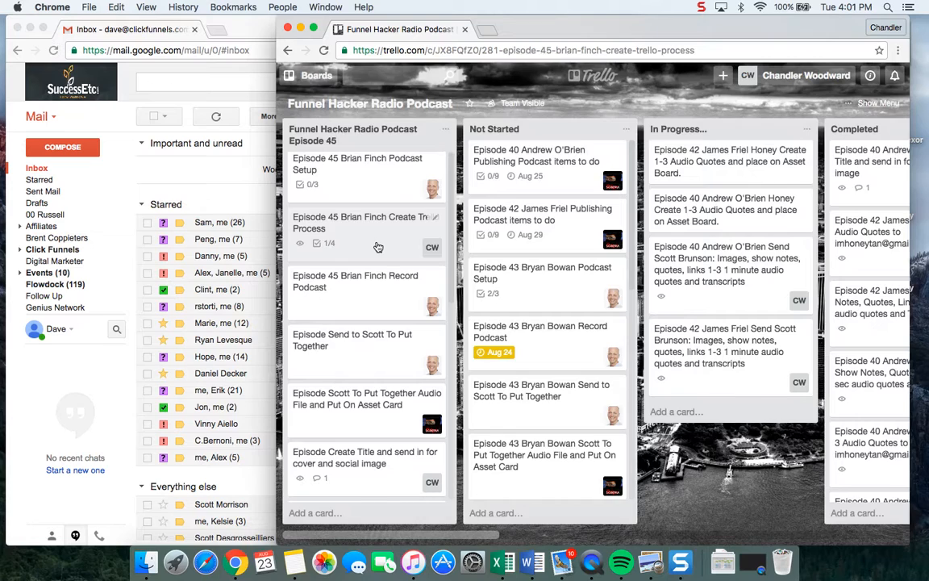
click(376, 287)
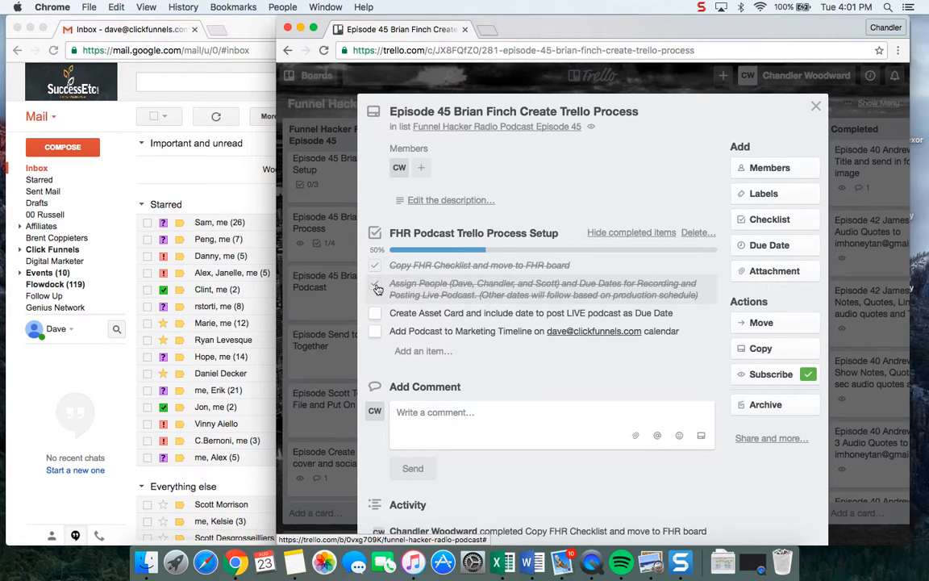
click(340, 363)
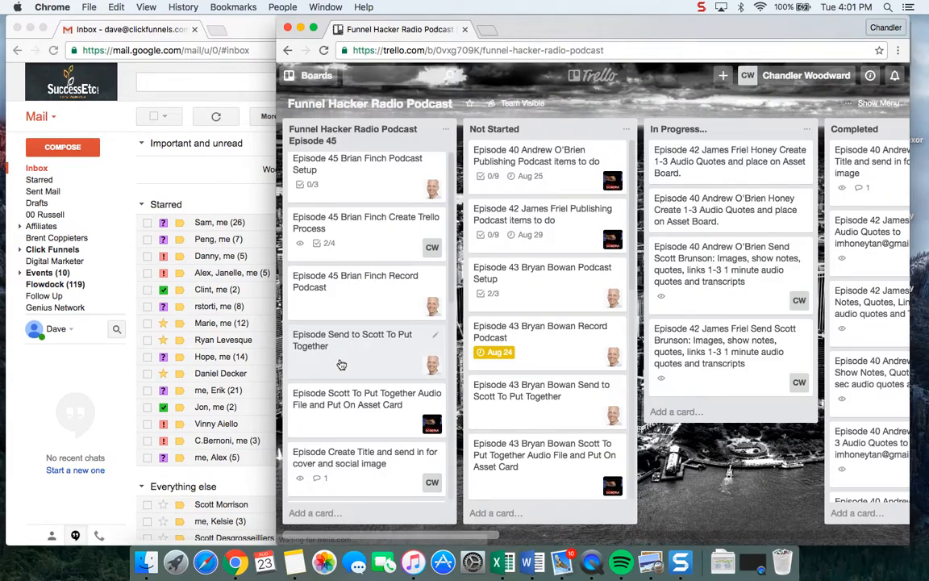
Add a card titled "Episode 45" plus the guest's full name at the end of the Assets list.
scroll(652, 390, right, 10)
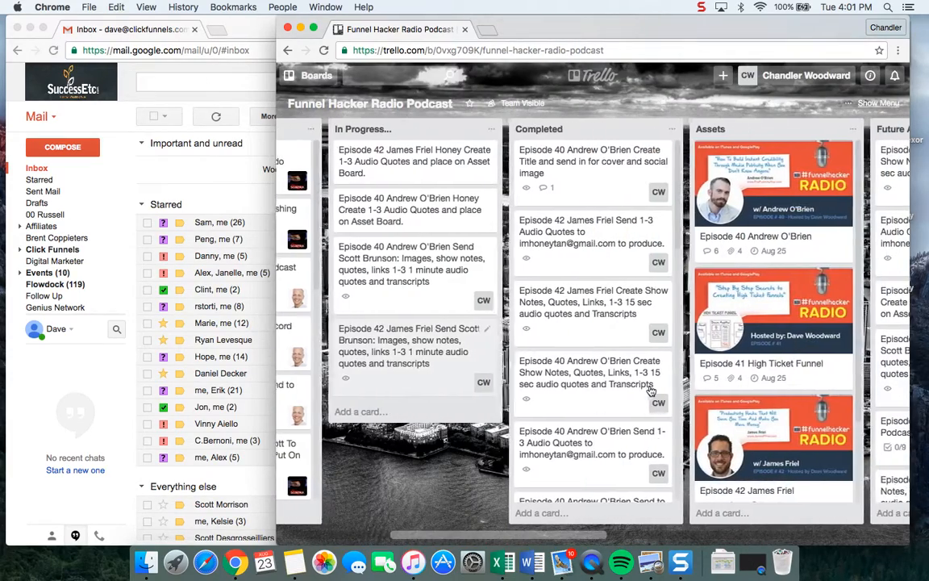
scroll(656, 256, down, 3)
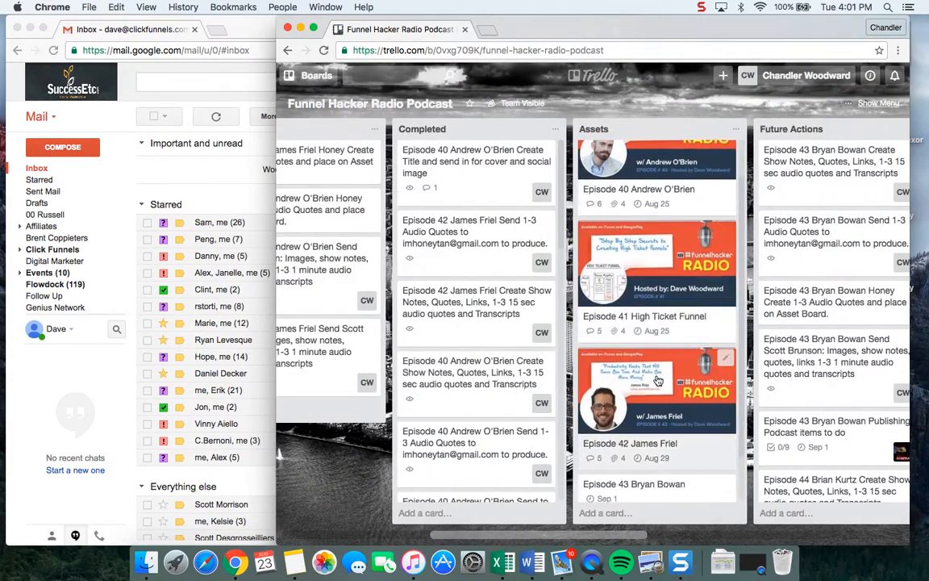
click(603, 520)
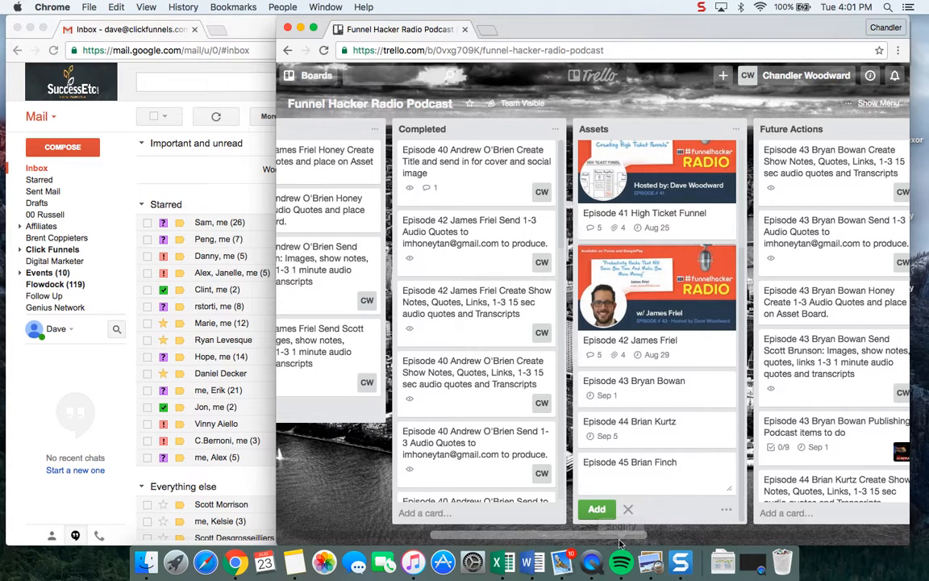
click(597, 509)
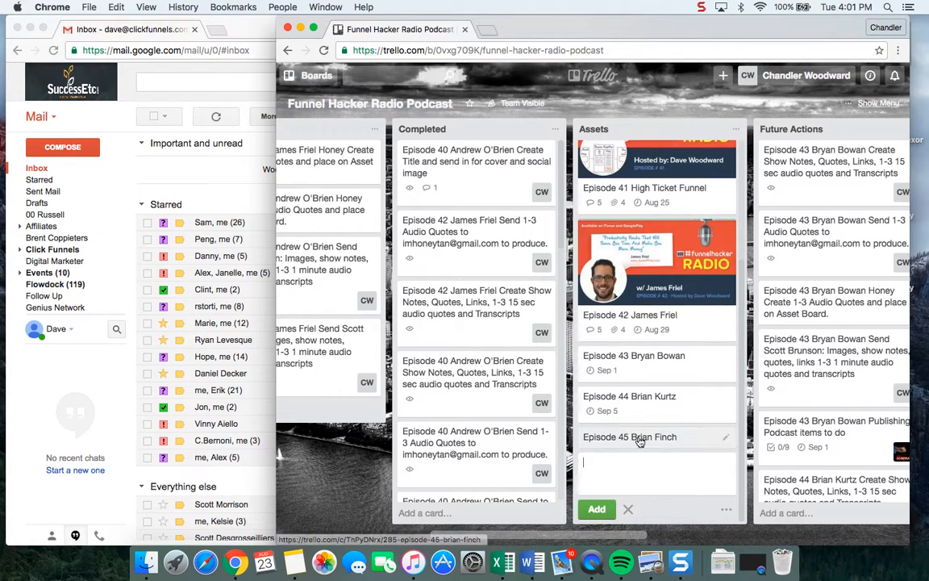
click(287, 403)
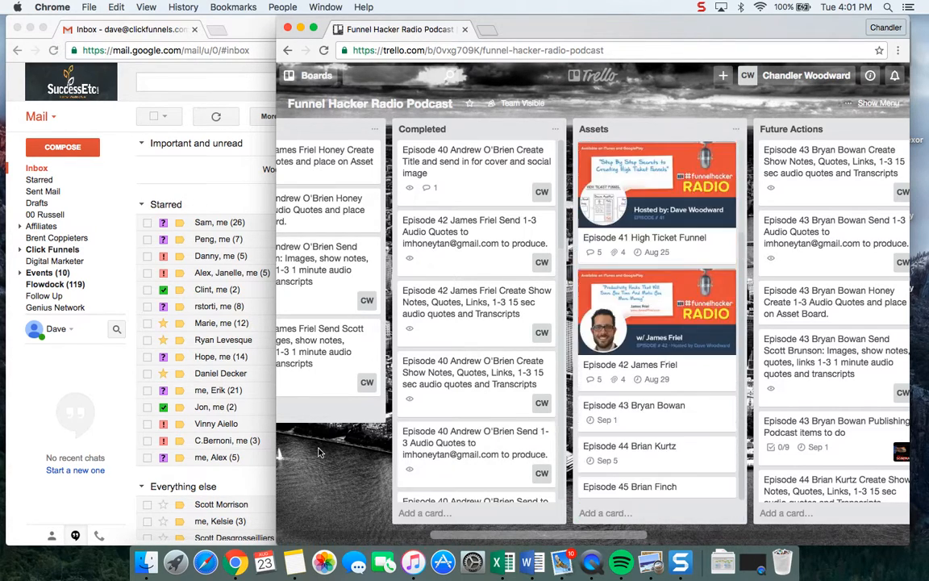
scroll(354, 345, left, 10)
scroll(355, 345, left, 5)
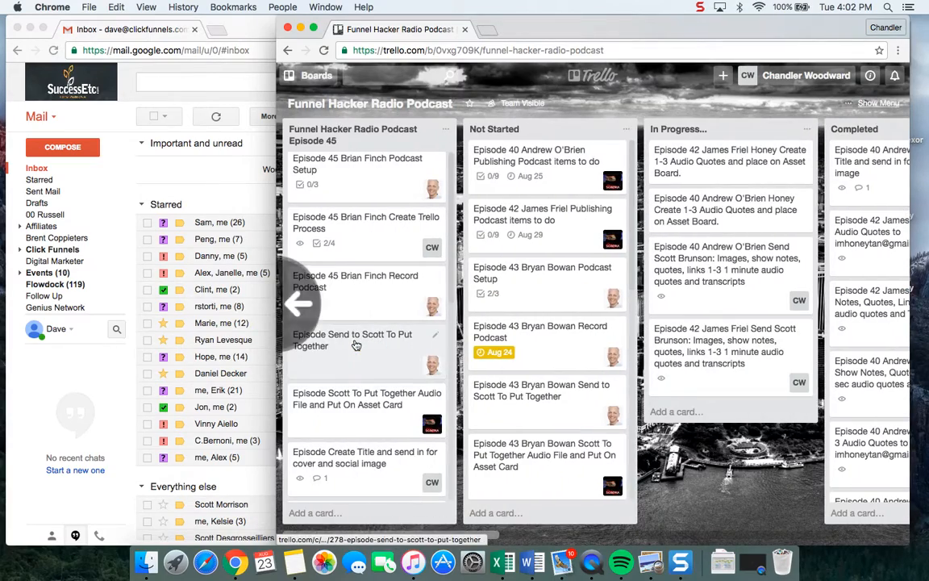
scroll(356, 345, right, 5)
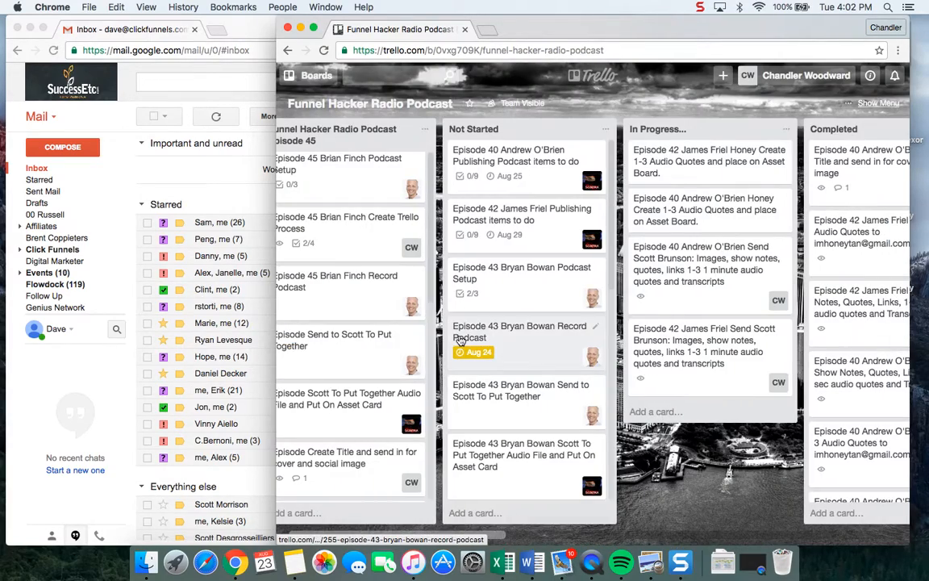
scroll(460, 340, left, 2)
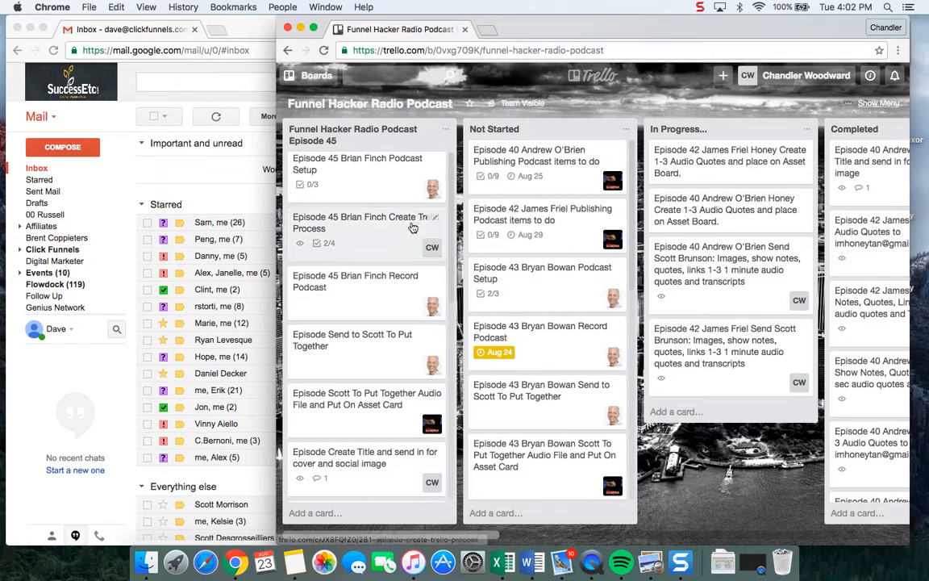
Switch to the Gmail window, open Google Calendar from it, and go to the week of September 4–10, 2016.
click(185, 172)
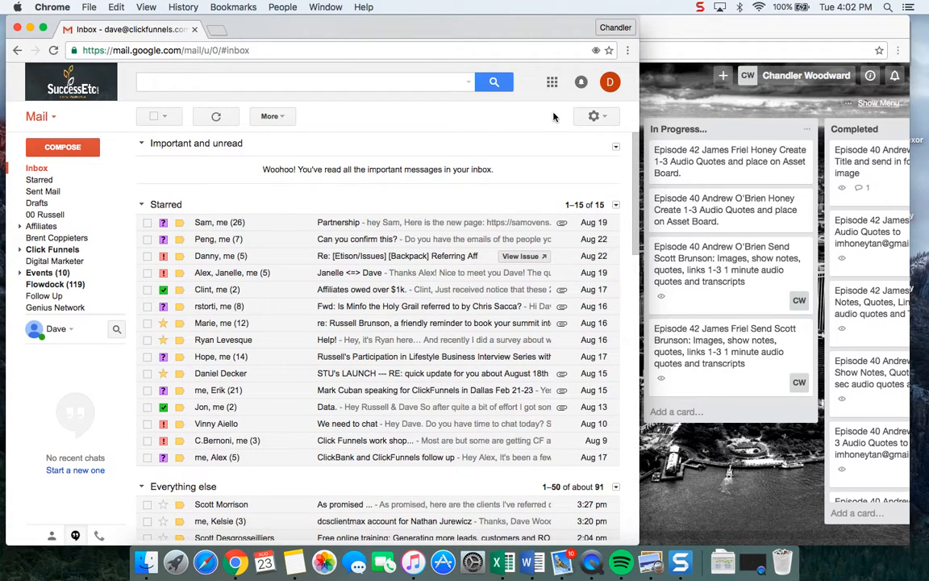
click(552, 82)
click(510, 216)
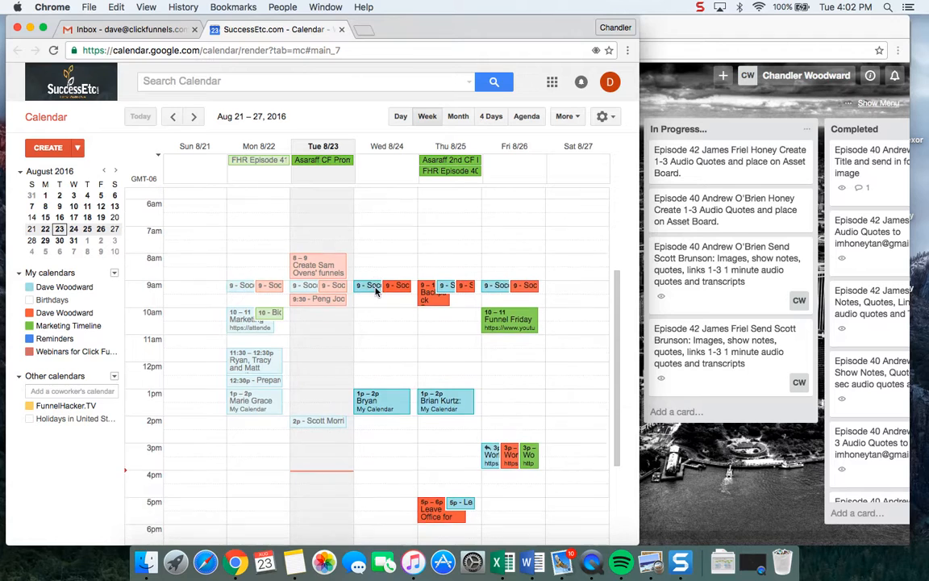
click(64, 327)
click(64, 326)
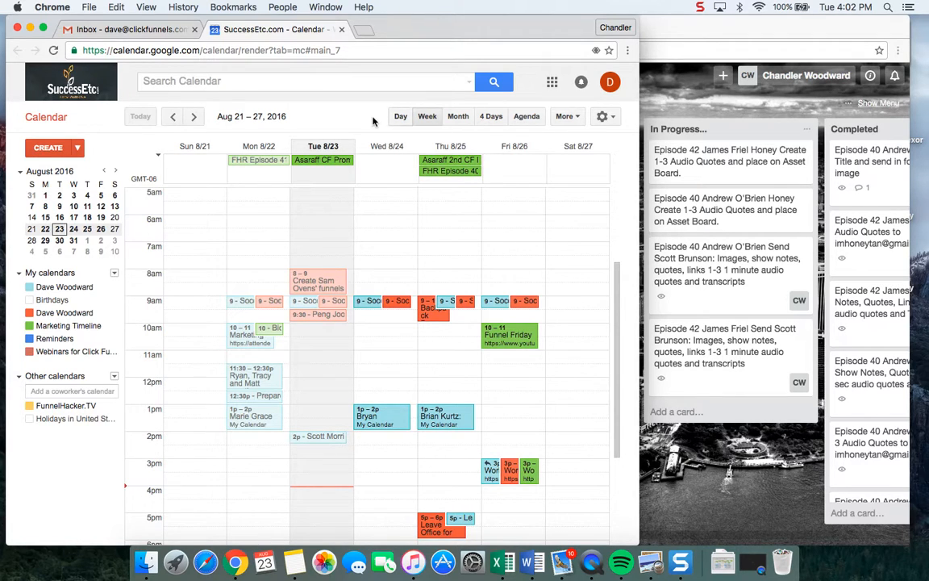
click(193, 116)
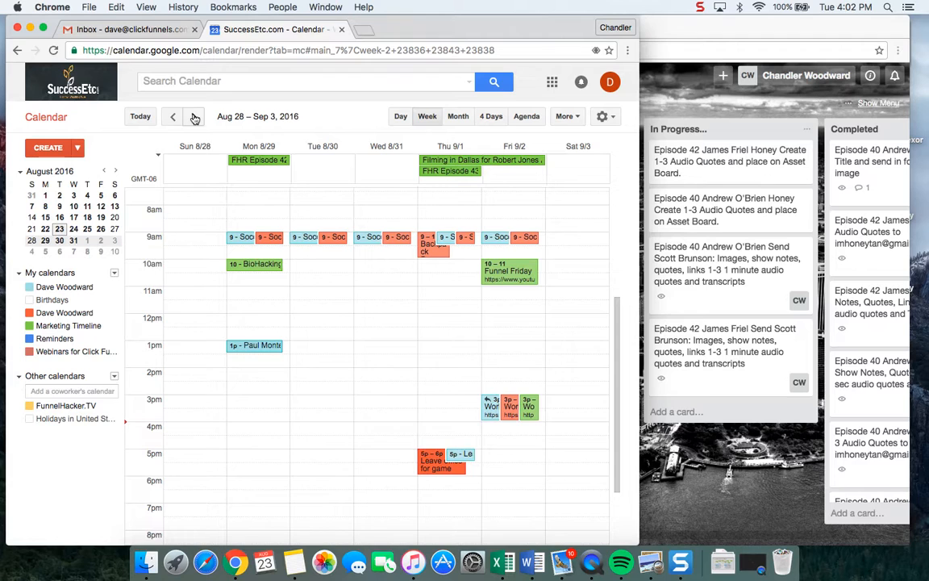
click(194, 118)
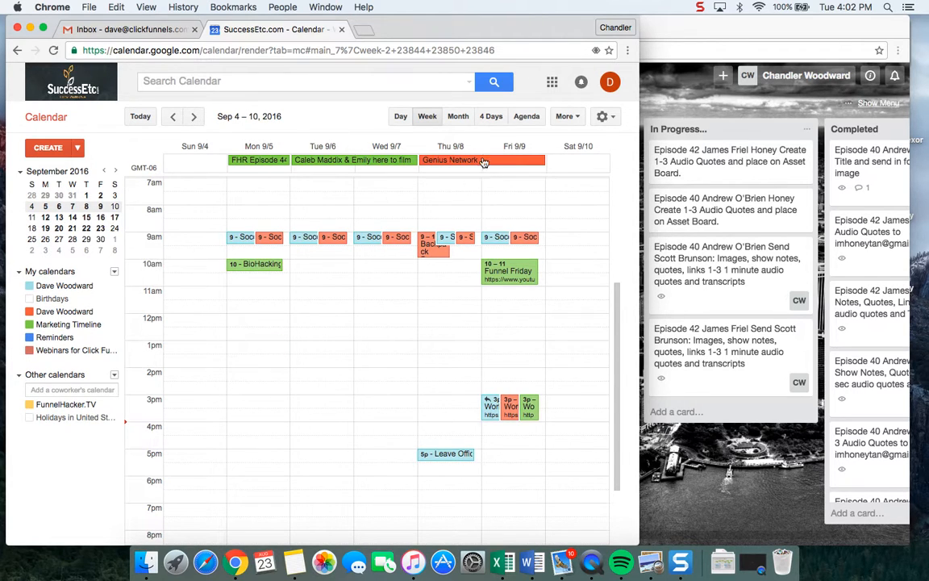
click(452, 148)
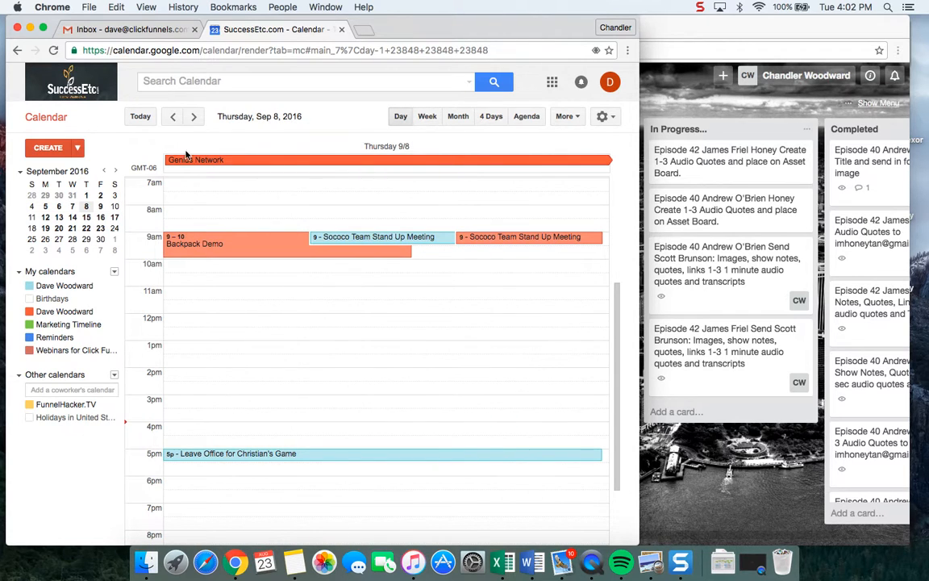
click(174, 118)
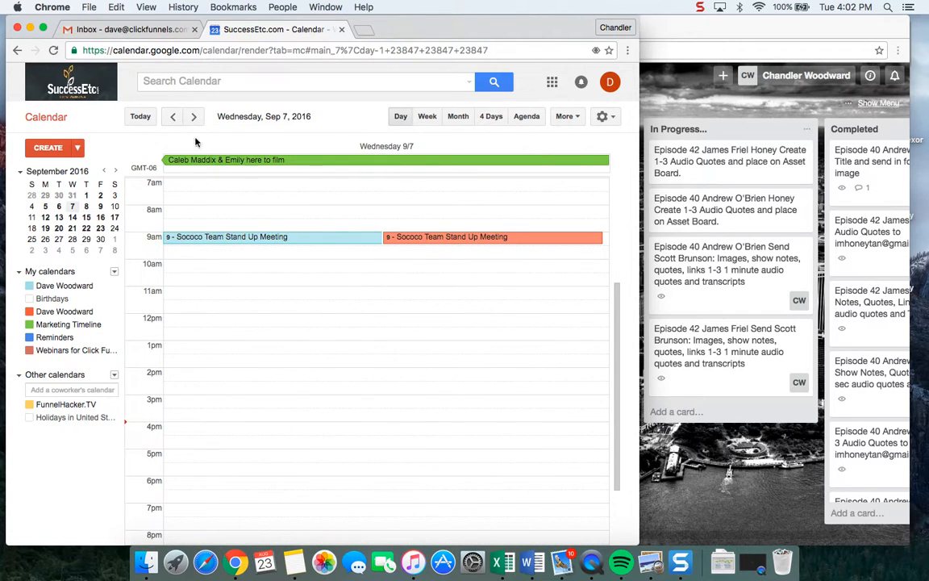
click(193, 118)
click(147, 121)
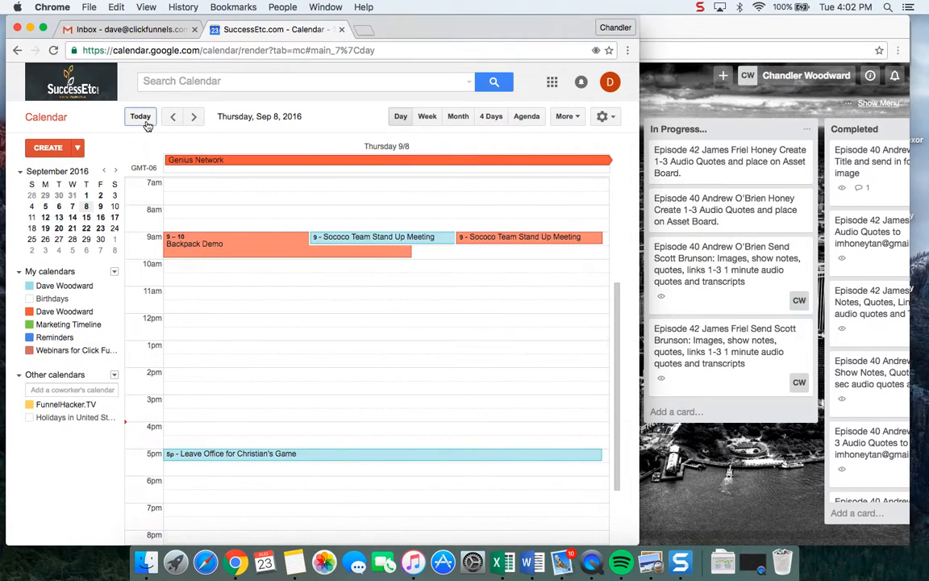
scroll(195, 192, left, 5)
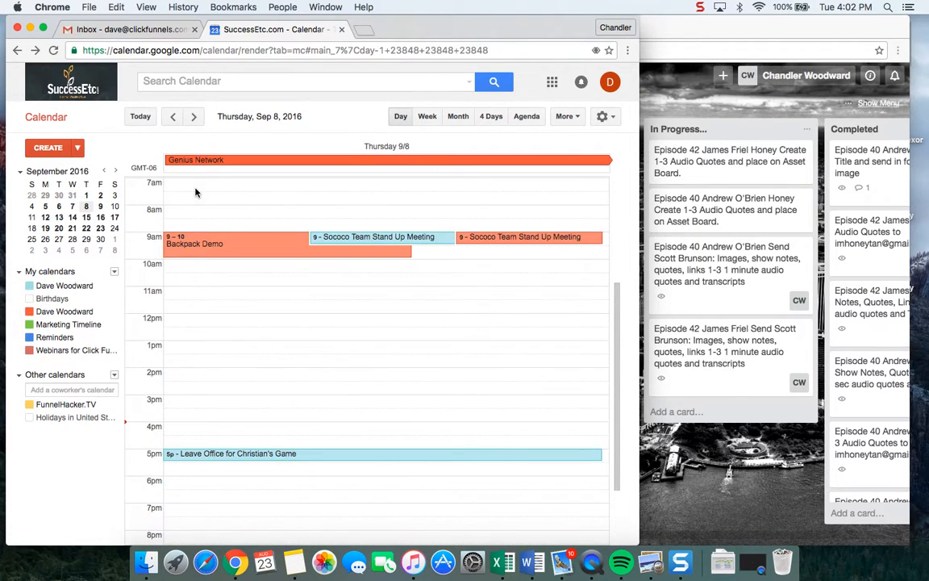
scroll(195, 191, left, 5)
scroll(196, 191, left, 5)
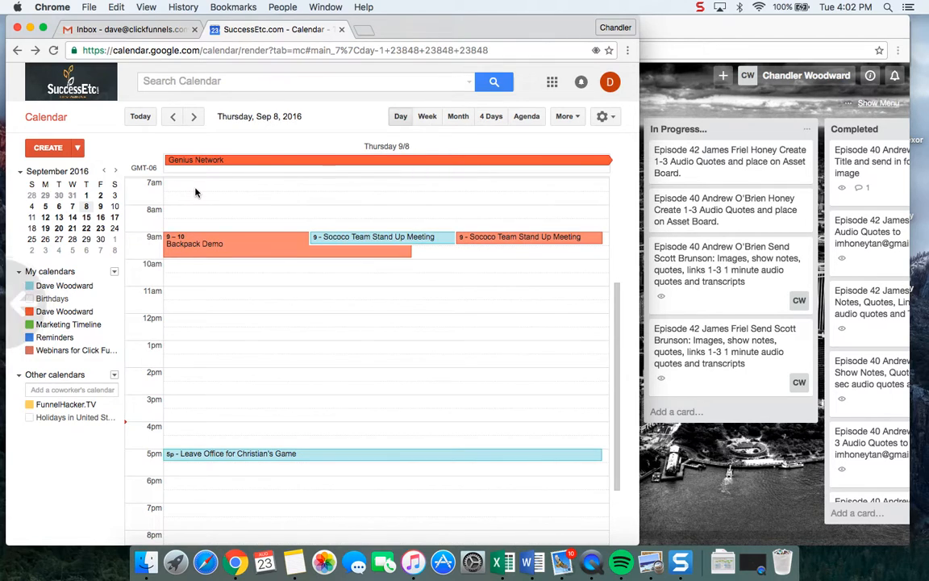
scroll(255, 188, left, 5)
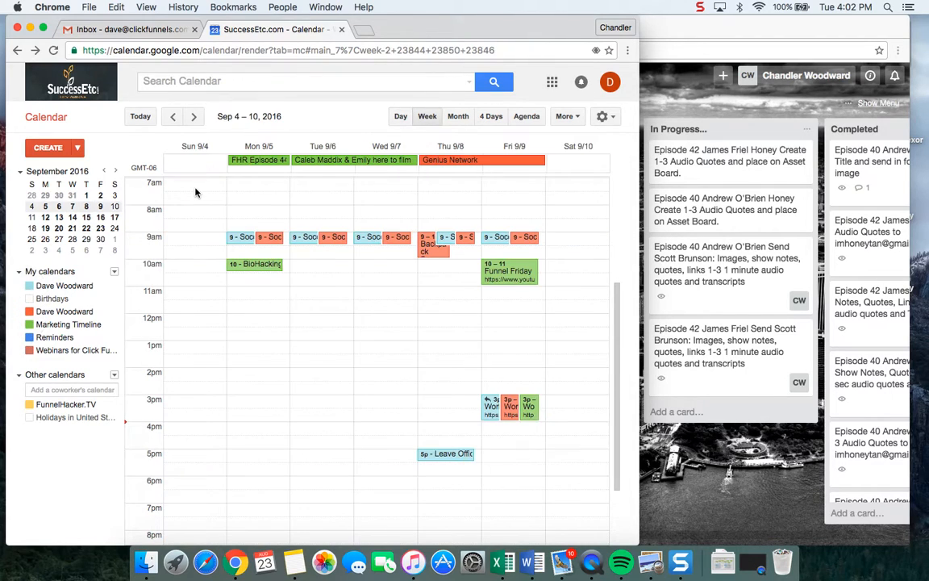
Create an all-day event on Thursday, September 8 titled "Episode 45" plus the guest's full name, keeping the default personal calendar.
click(449, 171)
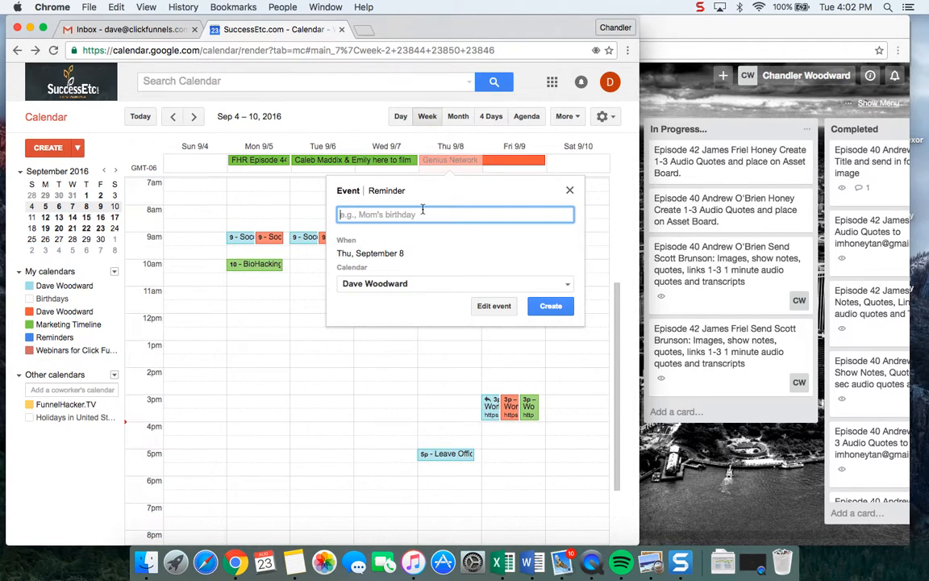
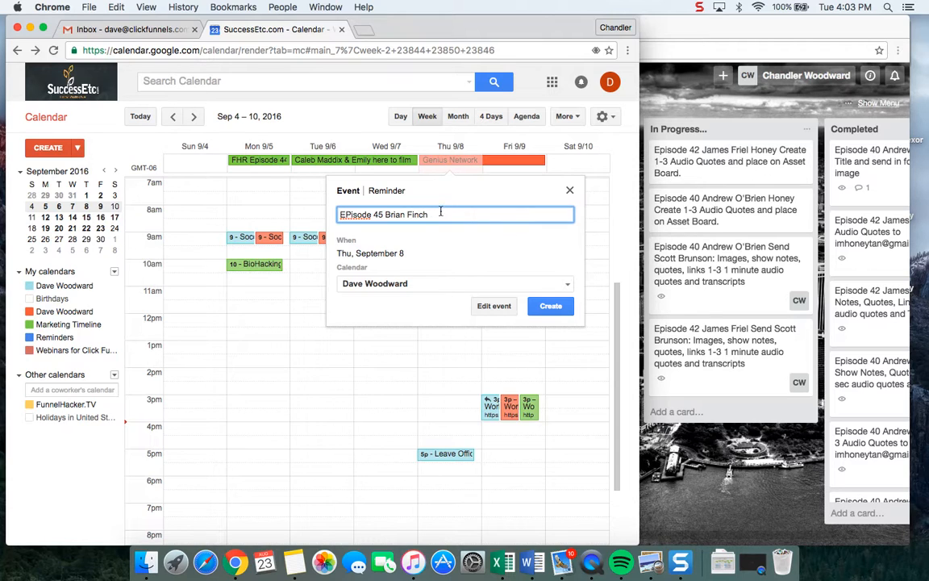
click(349, 215)
key(BackSpace)
text(p)
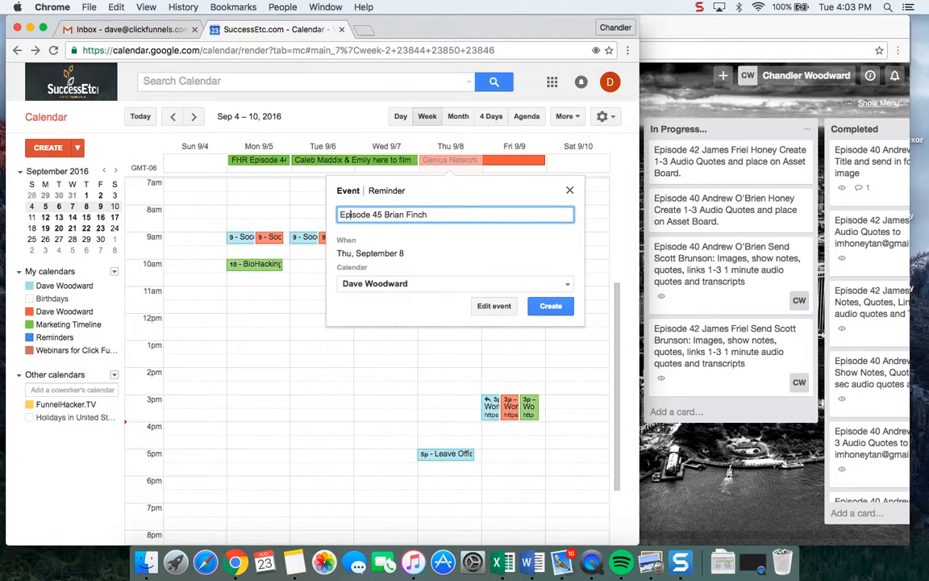
click(552, 306)
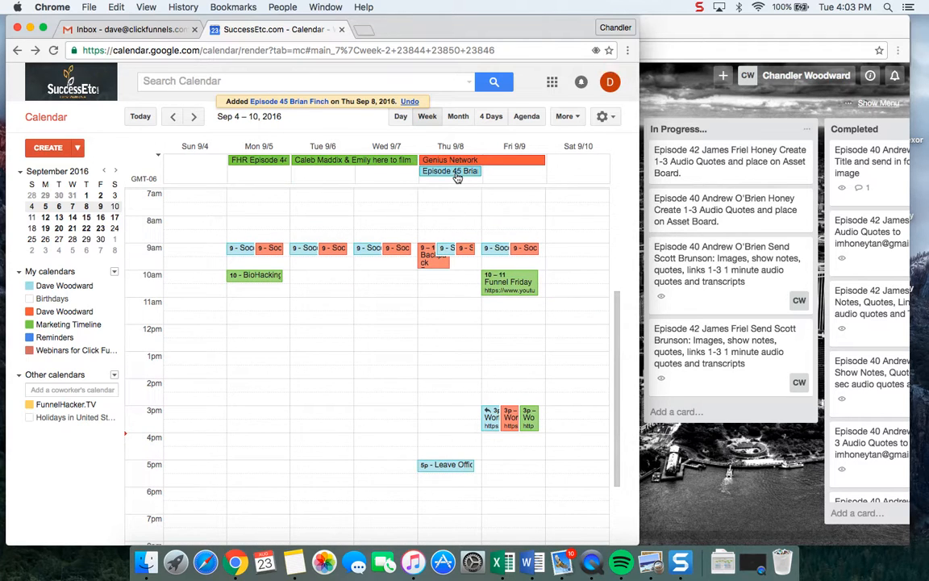
Open the Episode 45 event on September 8 and delete it from the personal calendar.
click(451, 171)
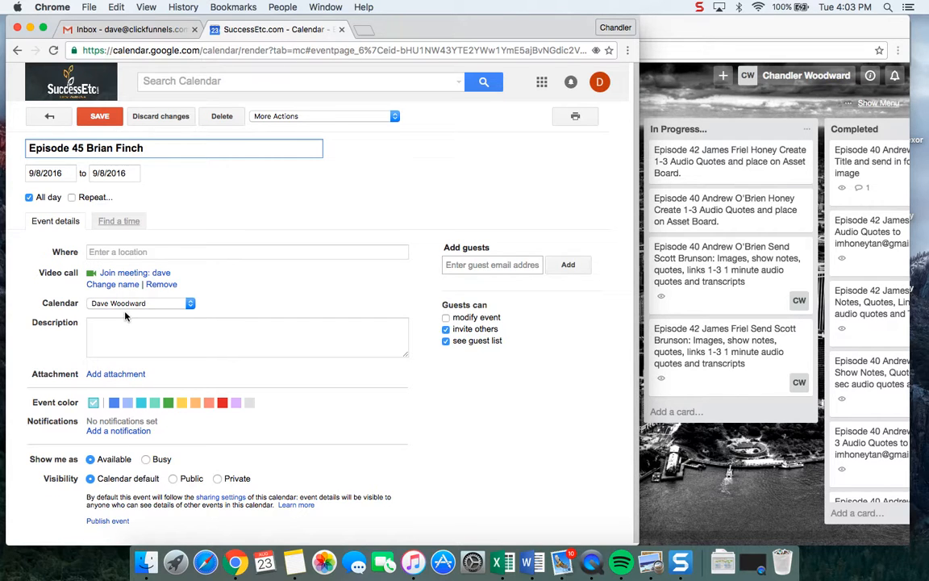
scroll(294, 387, down, 1)
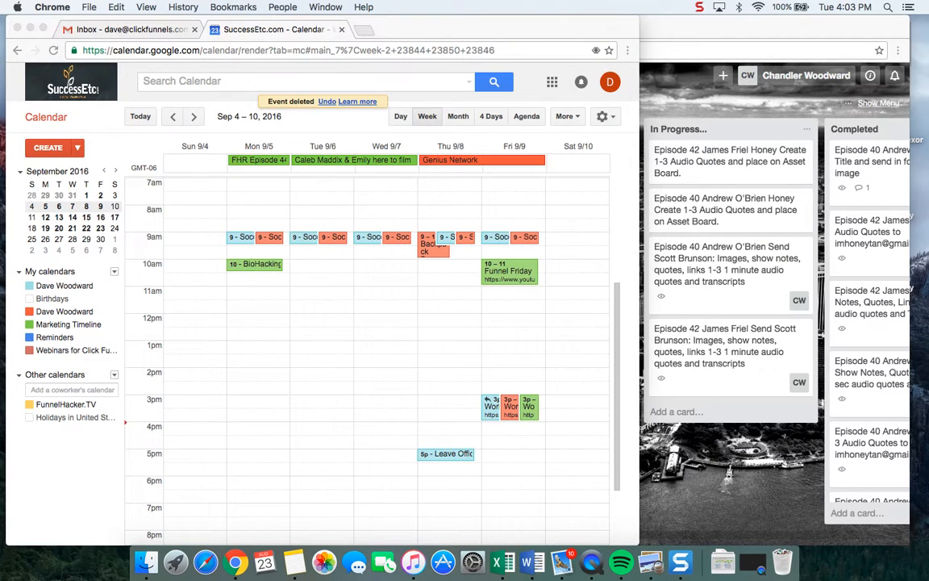
Create an all-day event on Thursday, September 8 in the Marketing Timeline calendar, titled "Episode 45" plus the guest's full name.
click(454, 168)
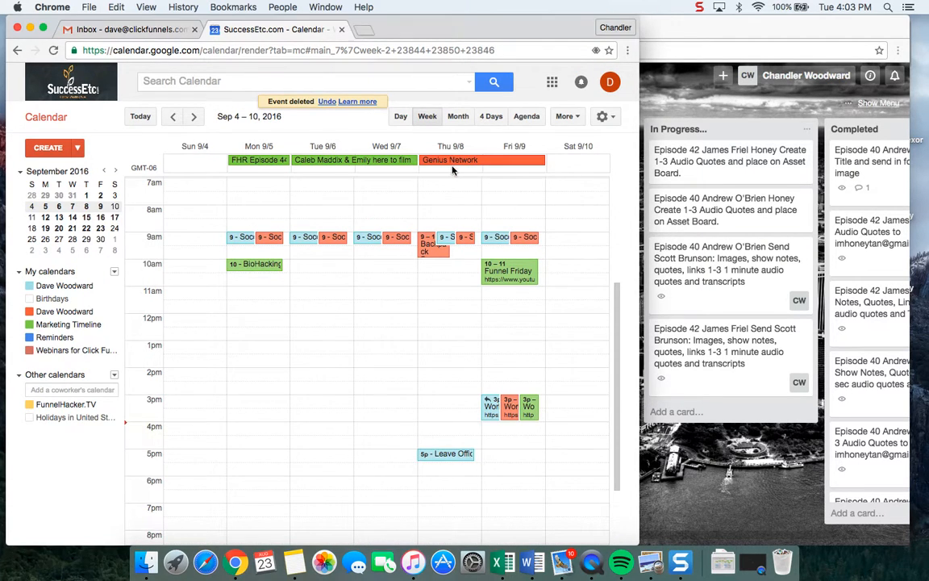
click(450, 167)
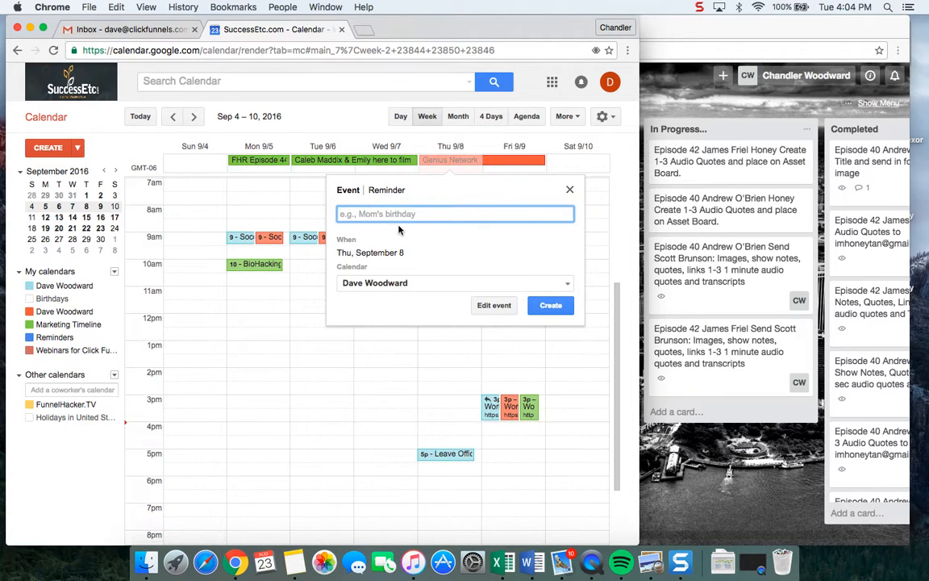
click(435, 281)
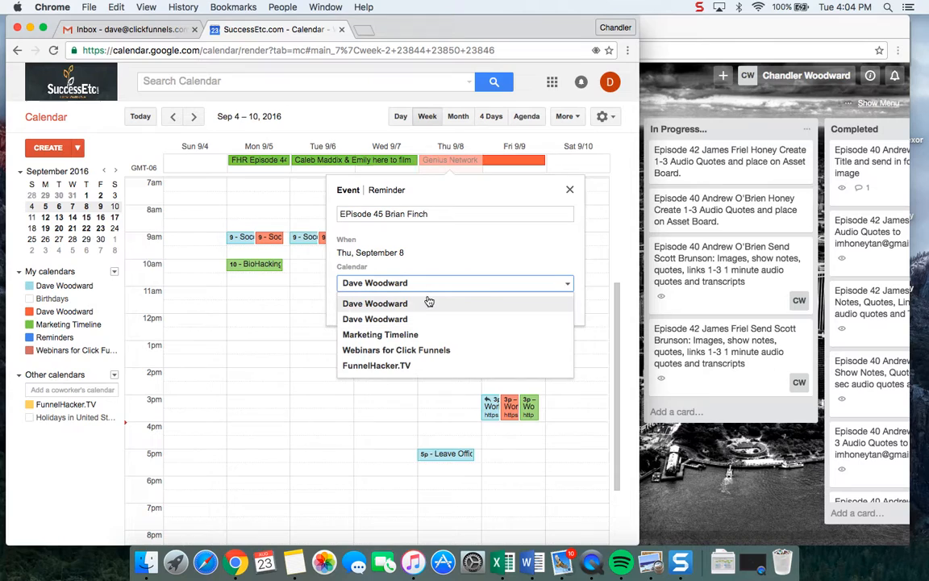
click(402, 336)
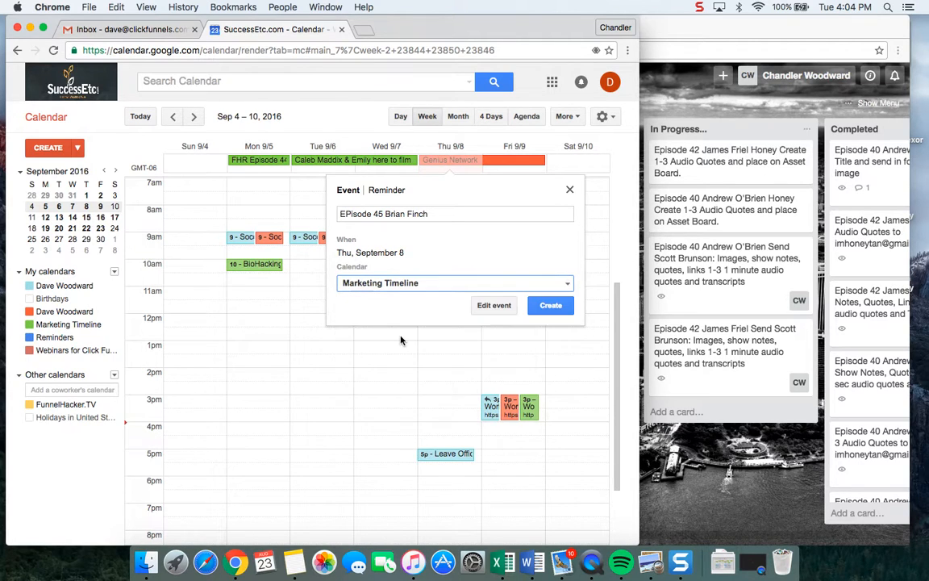
click(548, 306)
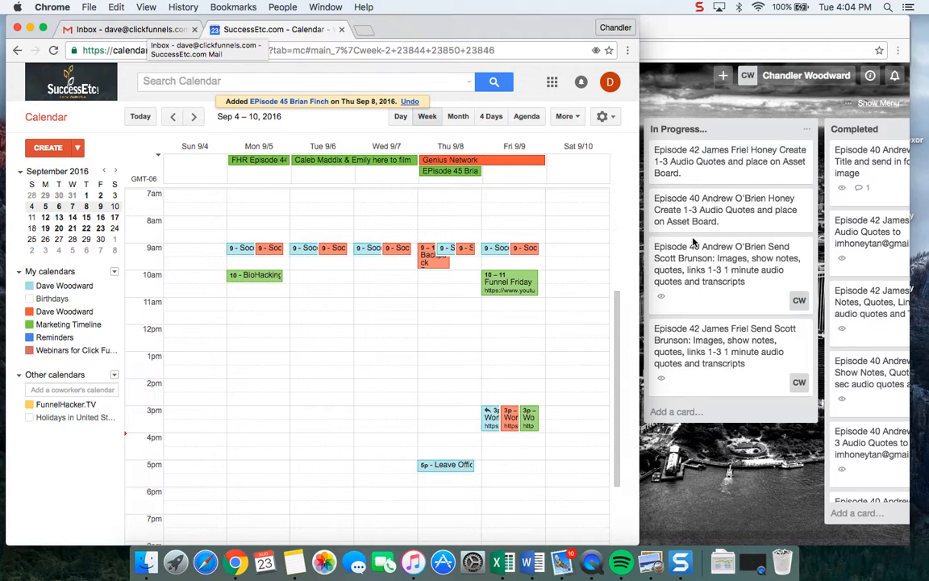
Switch to the Trello board and set the due date of the Episode 45 card in the Assets list to September 8, 2016.
click(684, 36)
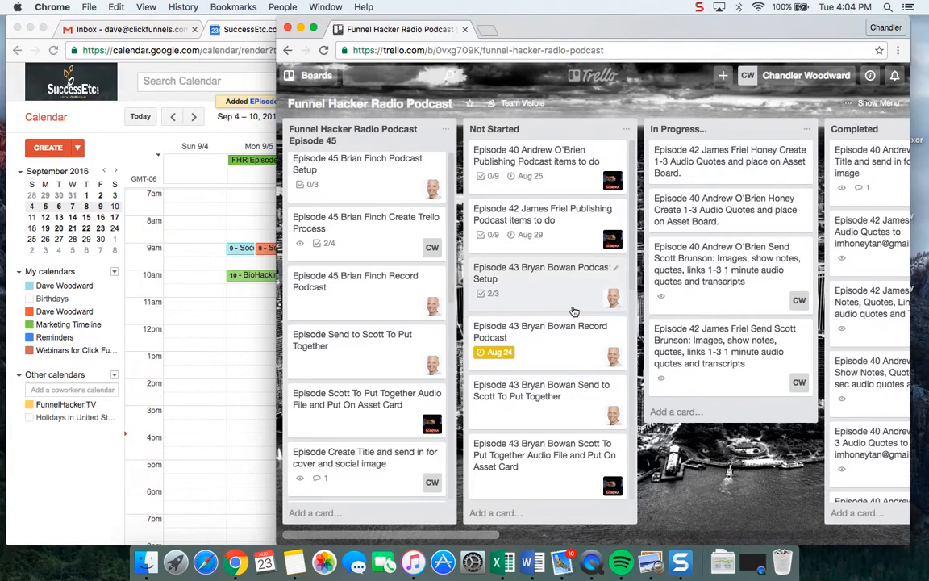
scroll(573, 312, right, 10)
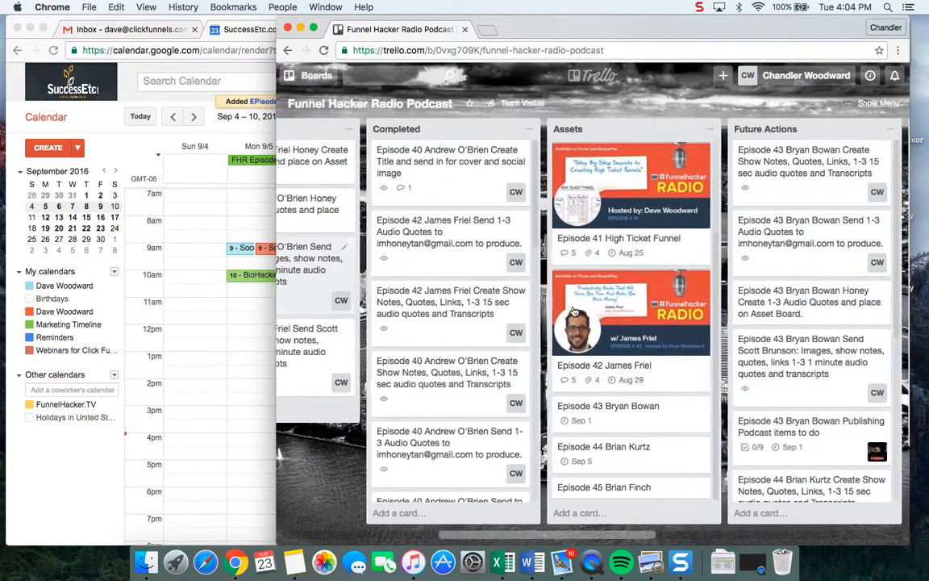
click(626, 488)
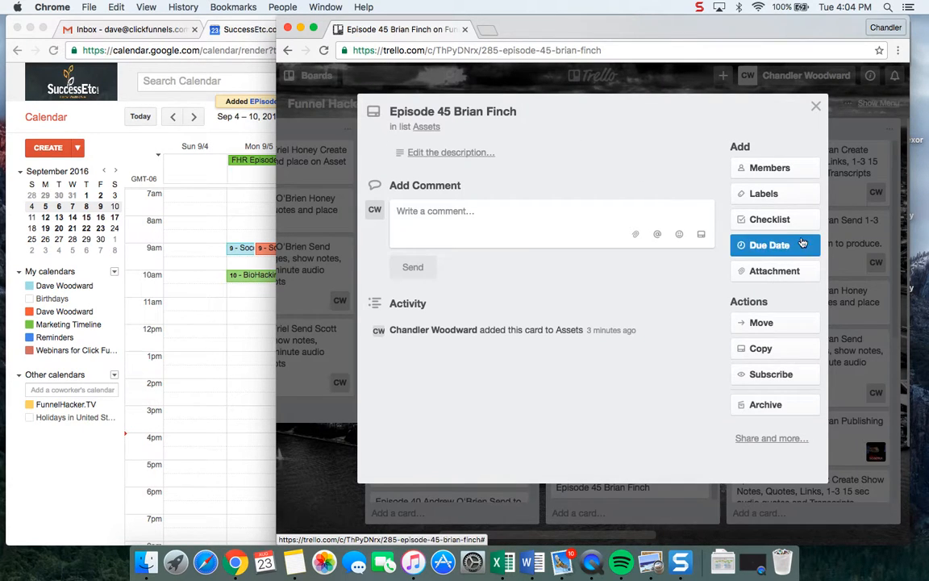
click(799, 246)
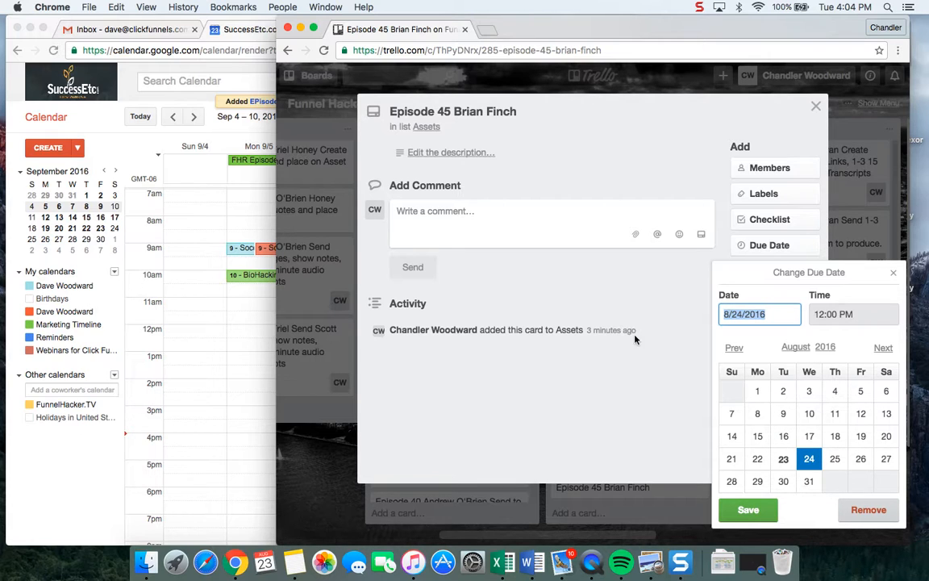
click(217, 215)
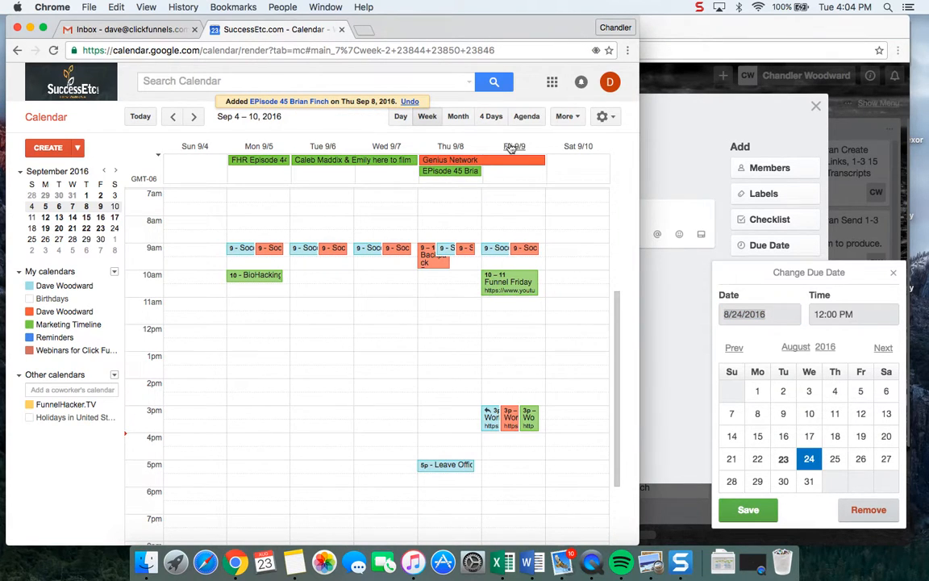
click(783, 122)
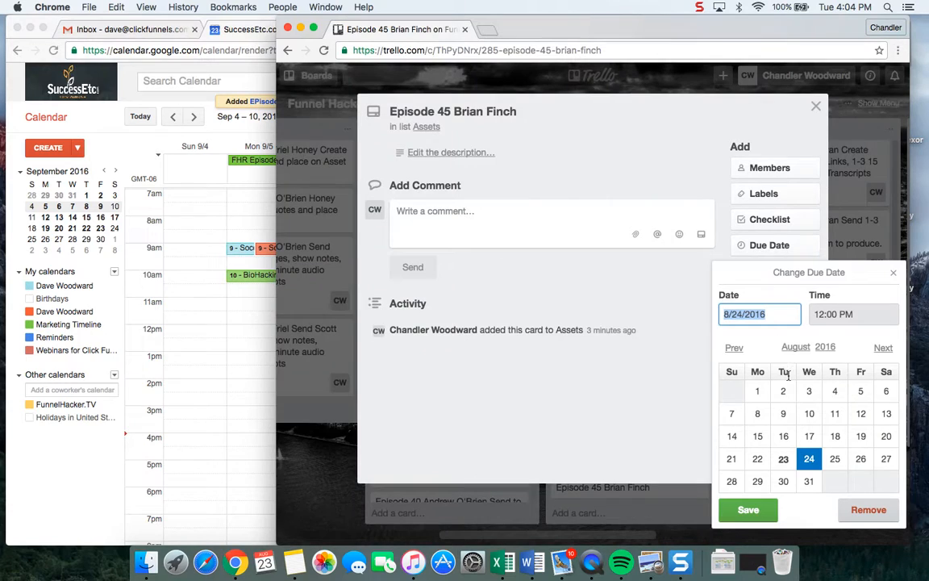
click(844, 483)
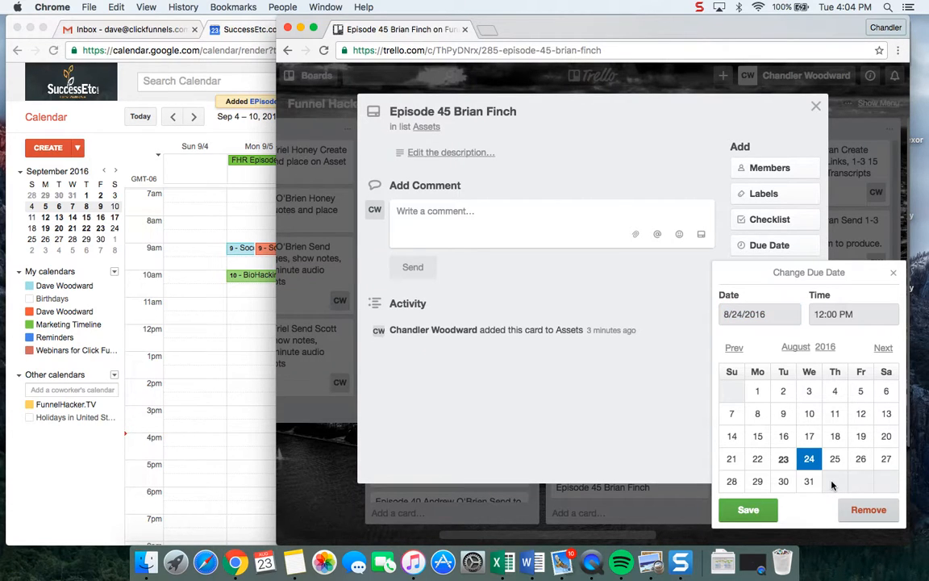
click(884, 348)
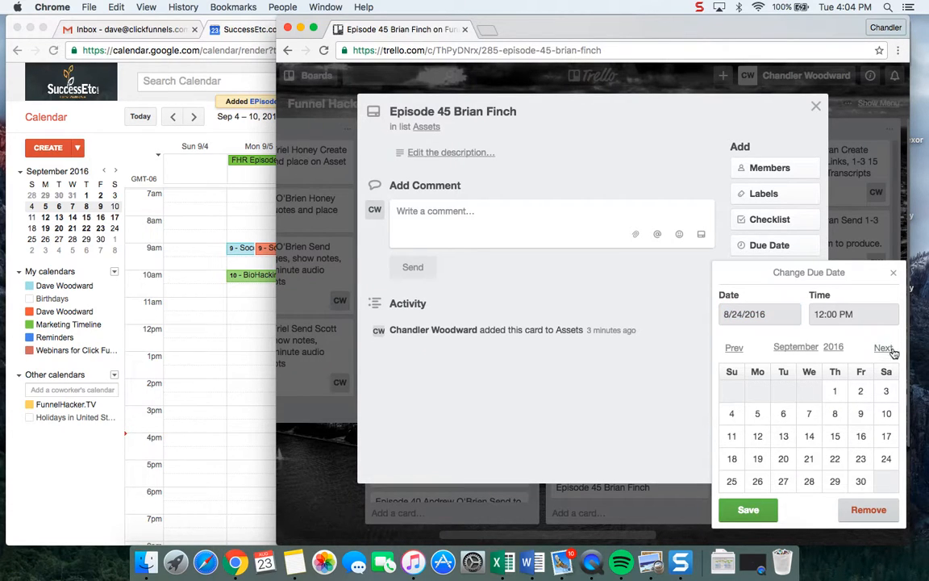
click(838, 418)
click(740, 506)
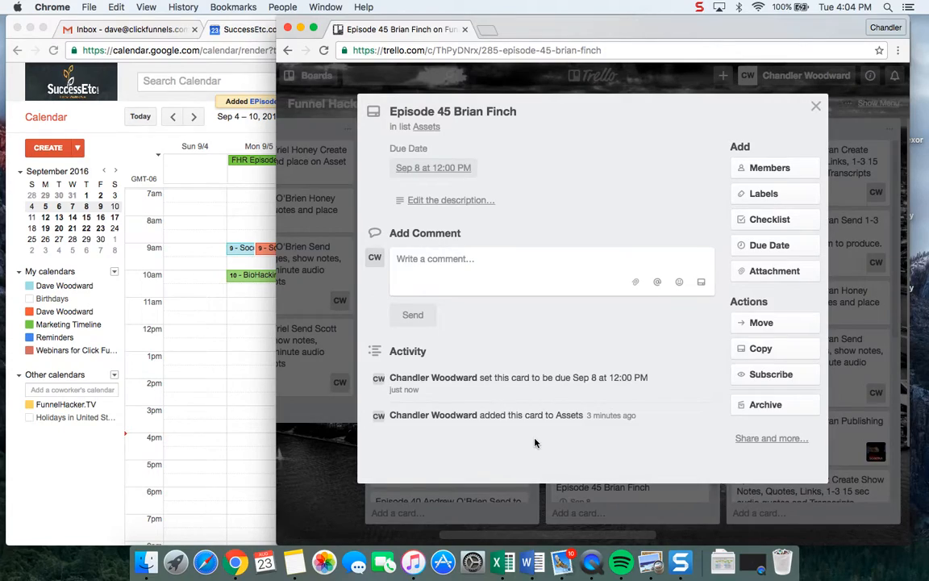
click(330, 467)
Set the due date of the "Episode Publishing Podcast items to do" card in the Episode 45 list to September 8, 2016.
scroll(415, 374, left, 10)
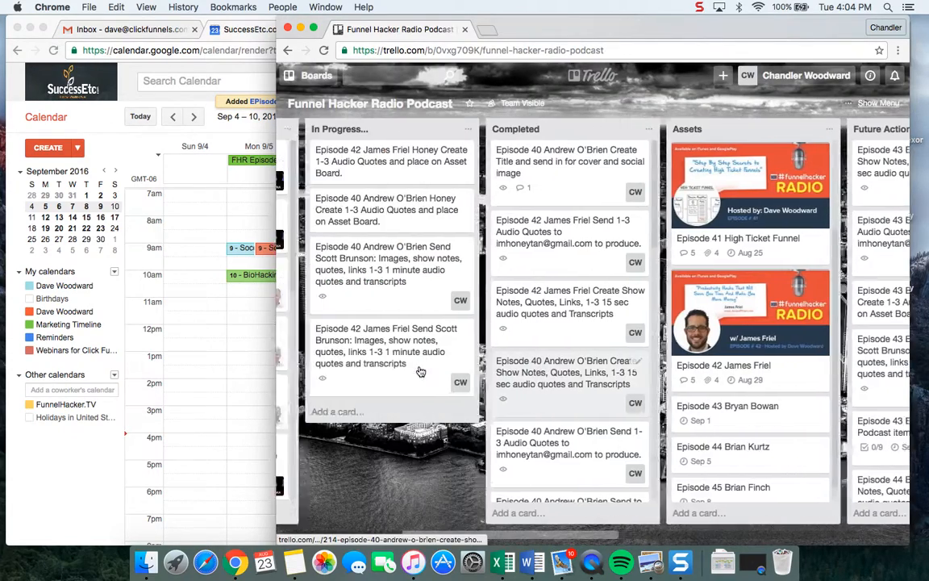
scroll(419, 371, left, 5)
scroll(286, 388, down, 2)
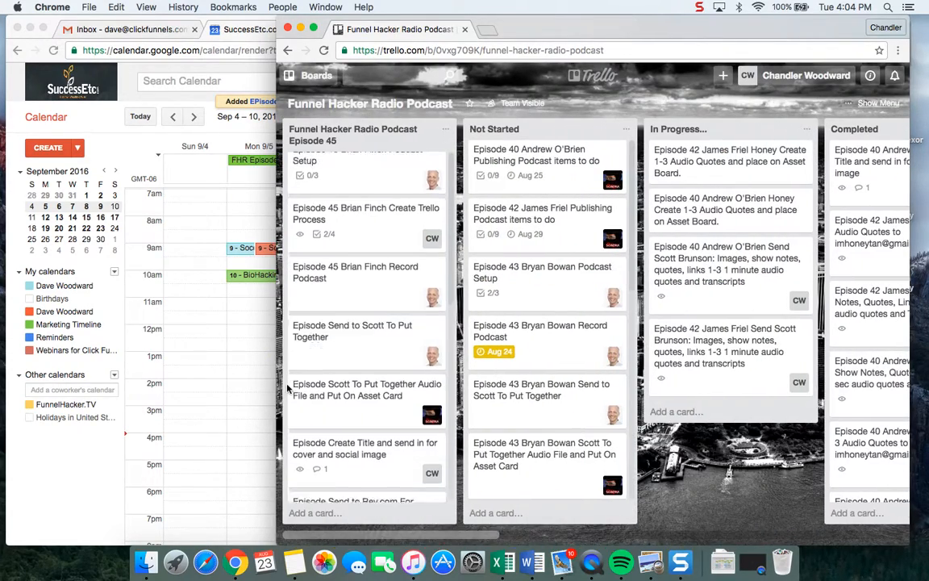
scroll(306, 391, down, 2)
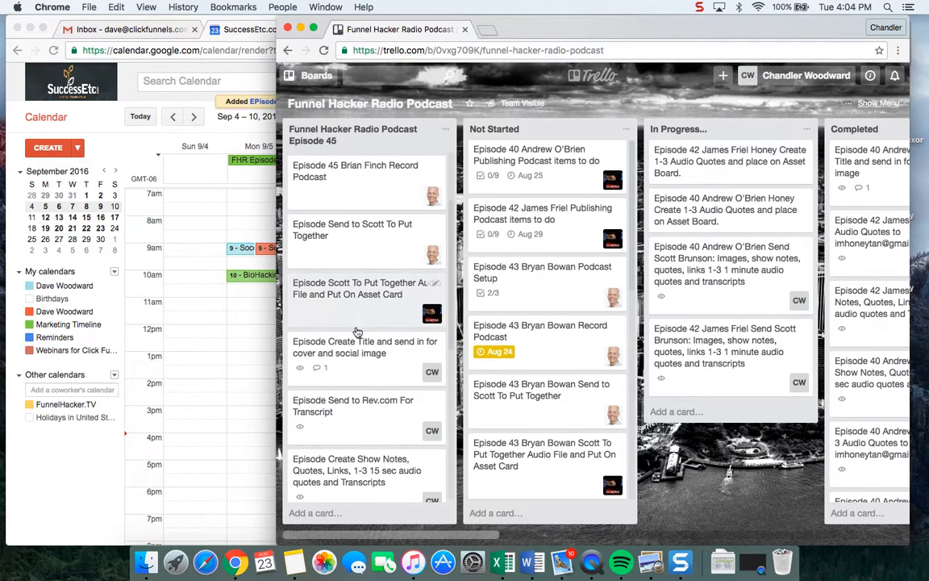
scroll(365, 399, down, 8)
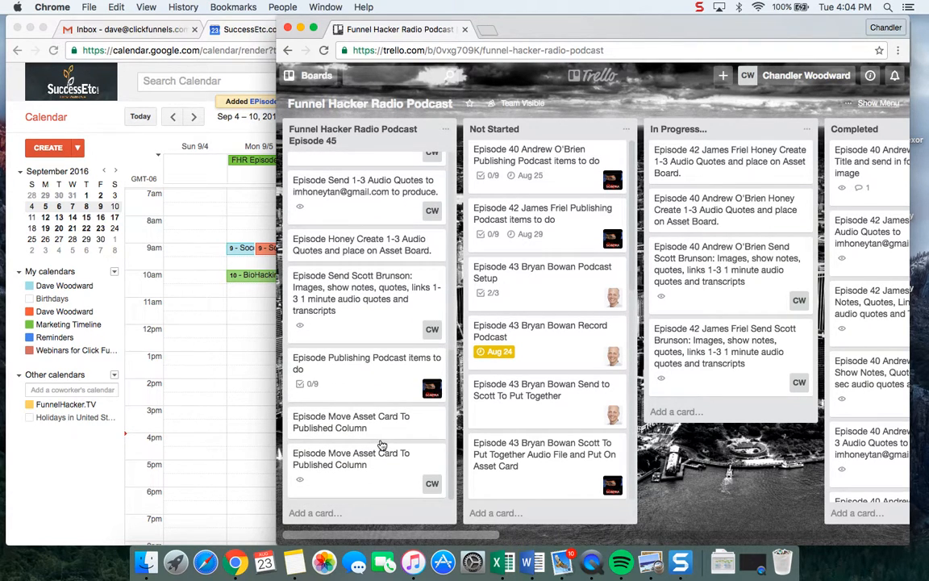
click(342, 364)
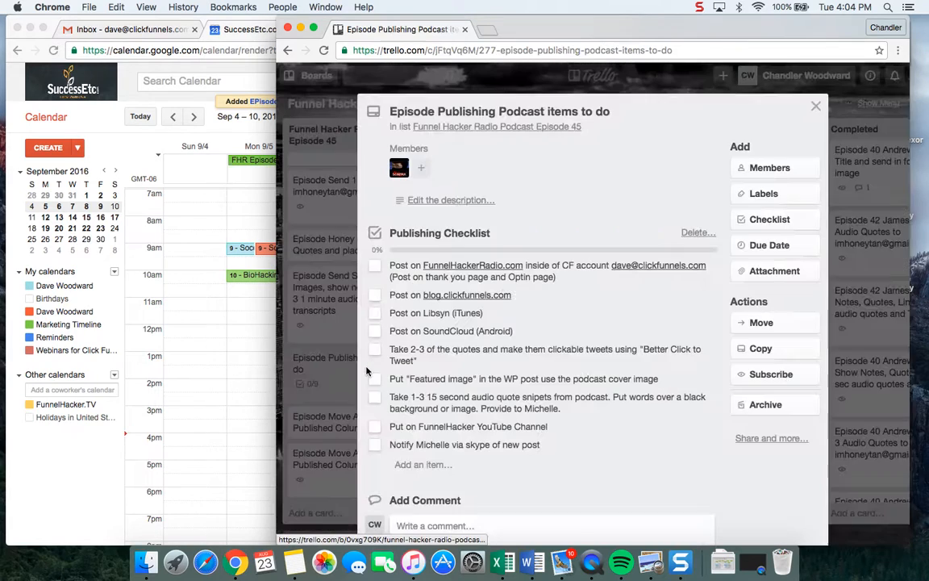
click(809, 256)
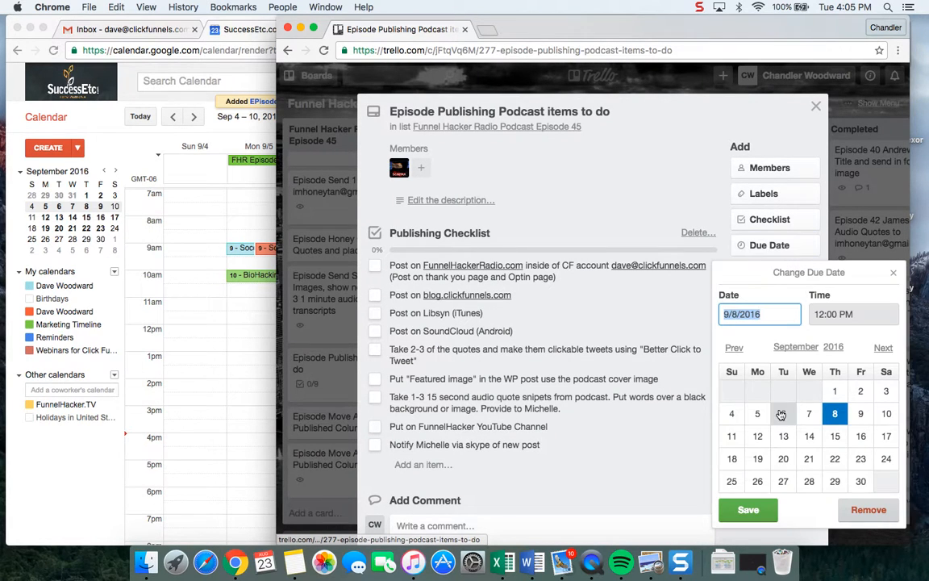
click(883, 351)
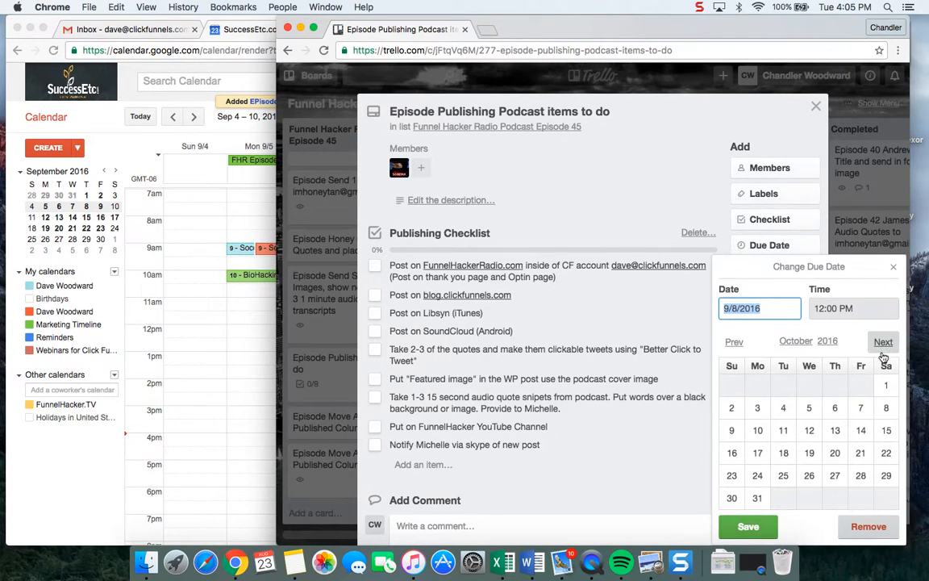
click(734, 343)
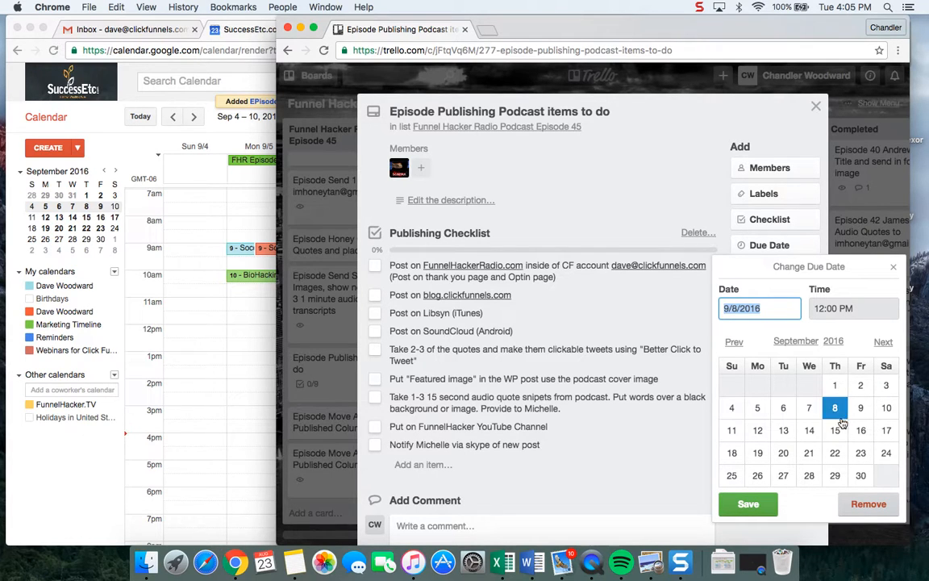
click(836, 412)
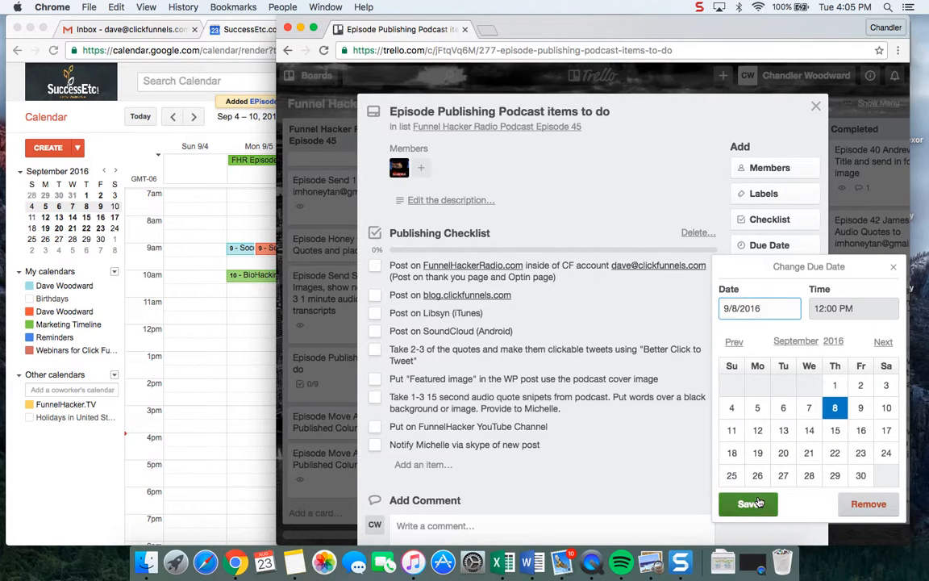
click(749, 504)
click(343, 408)
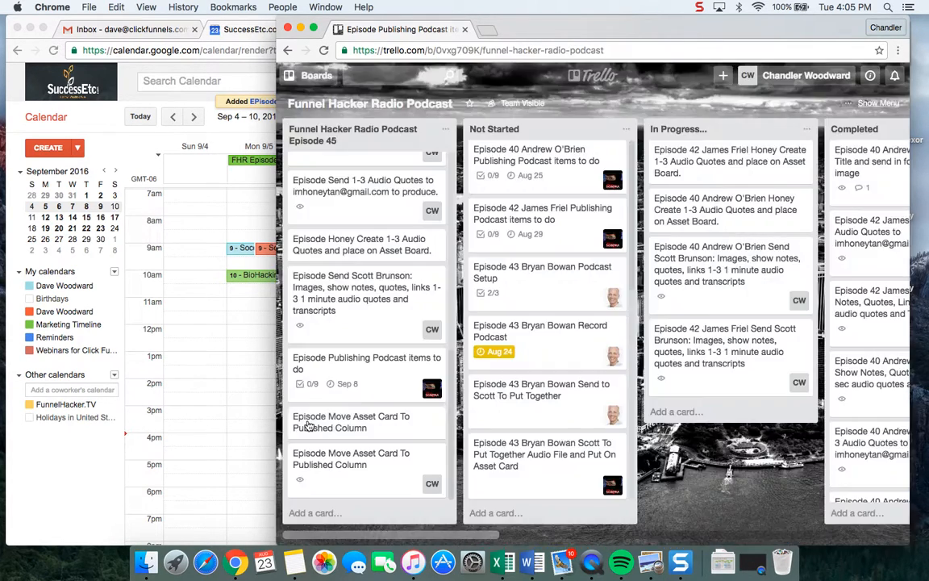